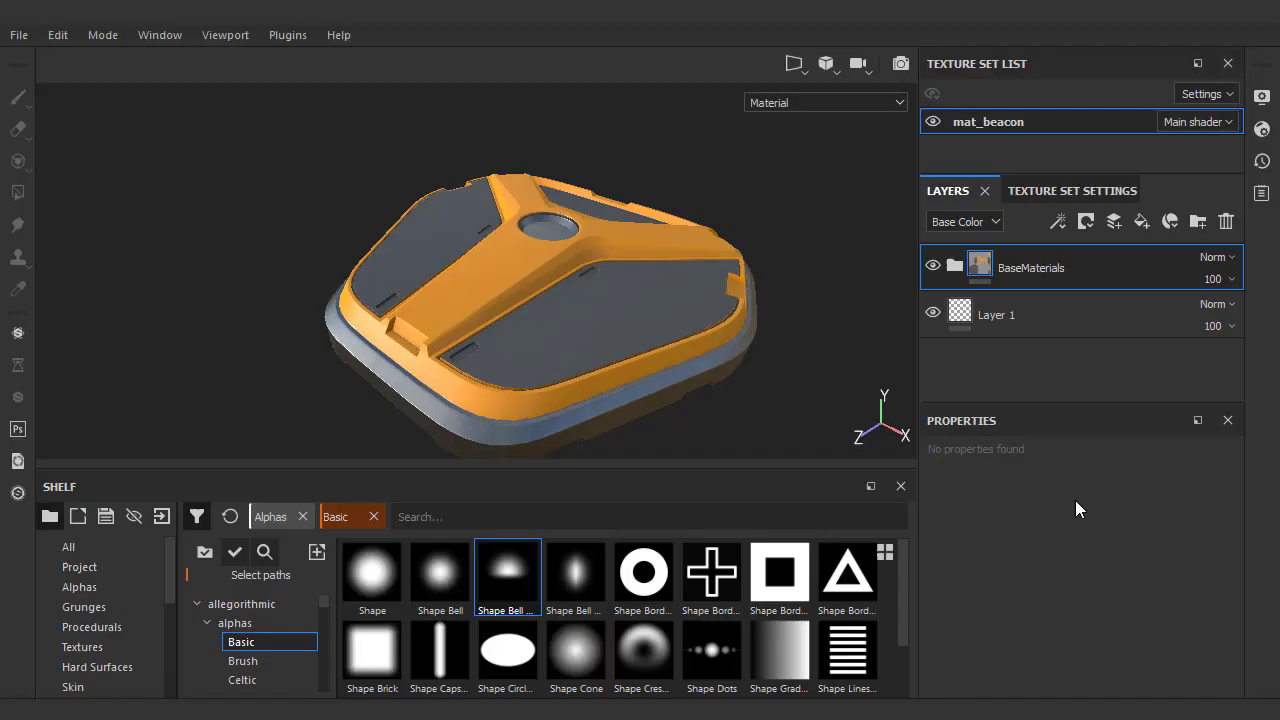
Dock the Properties panel beside the layer stack and close the texture set list.
left_click_drag(1113, 420, 958, 396)
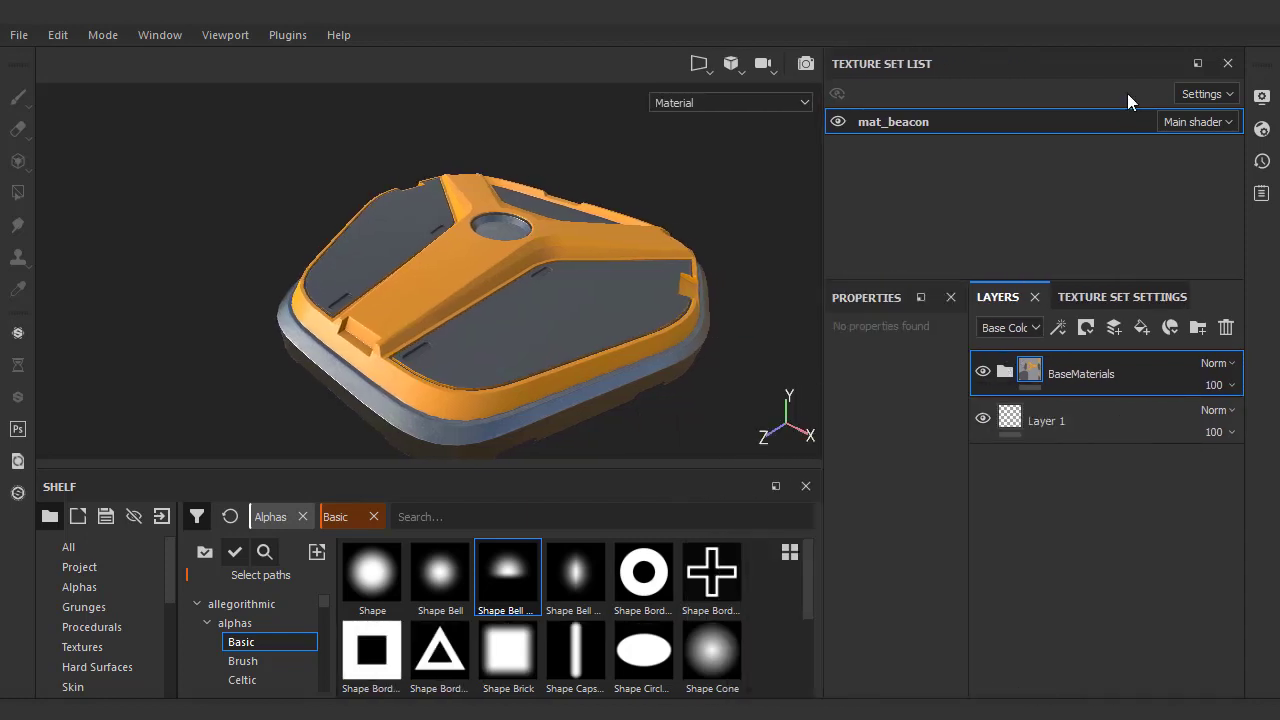
left_click(1228, 64)
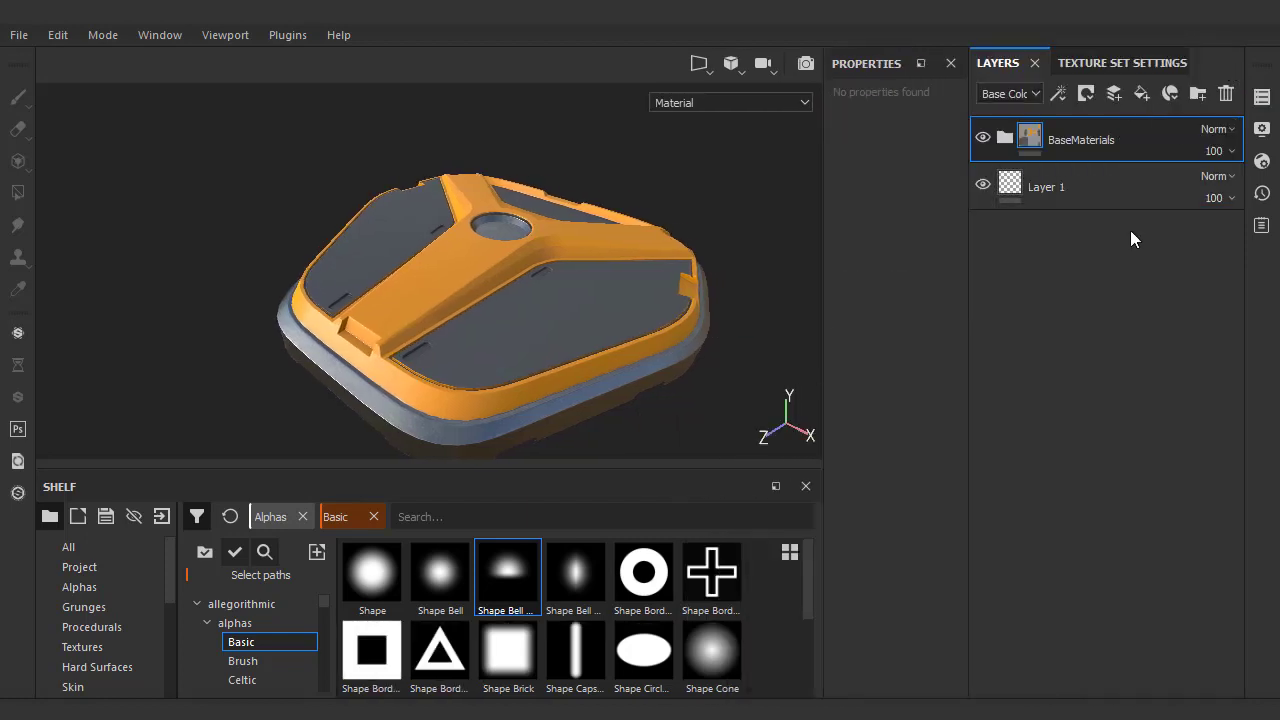
Add a new folder above BaseMaterials in the layer stack and name it "Height".
left_click(1198, 94)
double_click(1075, 148)
type("Height")
key("Return")
Add a fill layer inside the Height folder and name it "Down".
left_click(1143, 100)
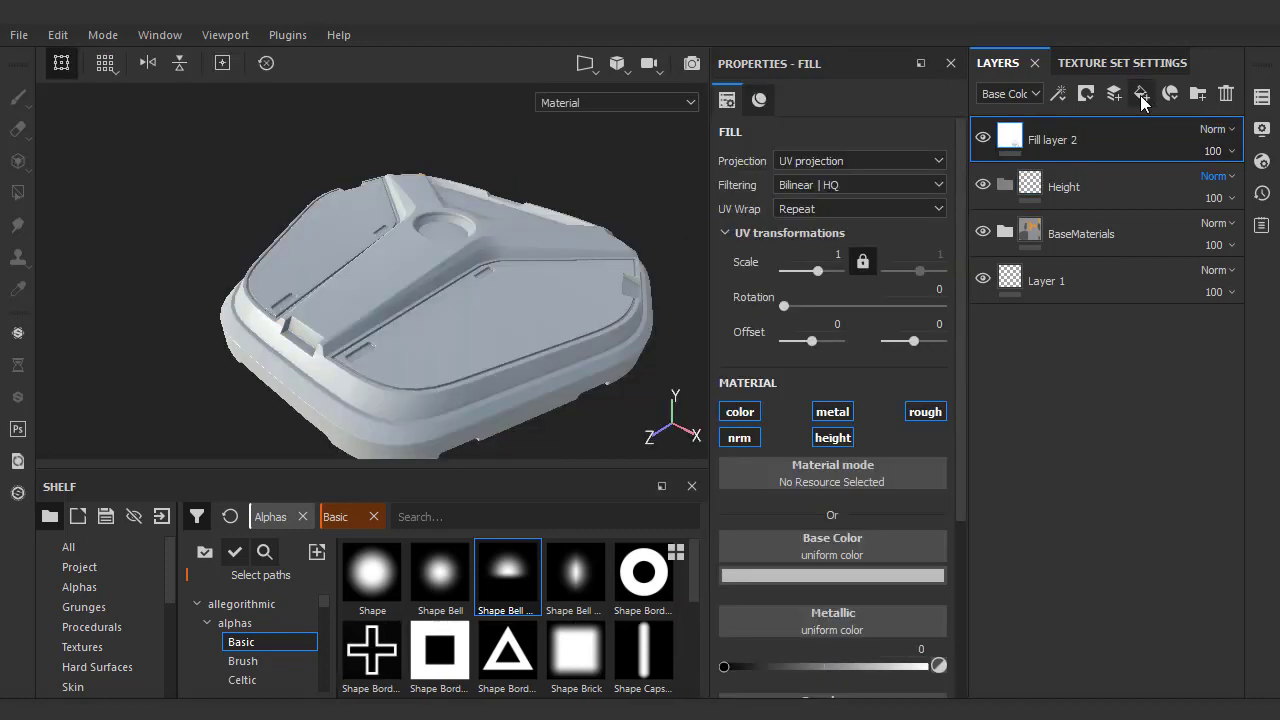
left_click_drag(1068, 145, 1080, 188)
double_click(1080, 188)
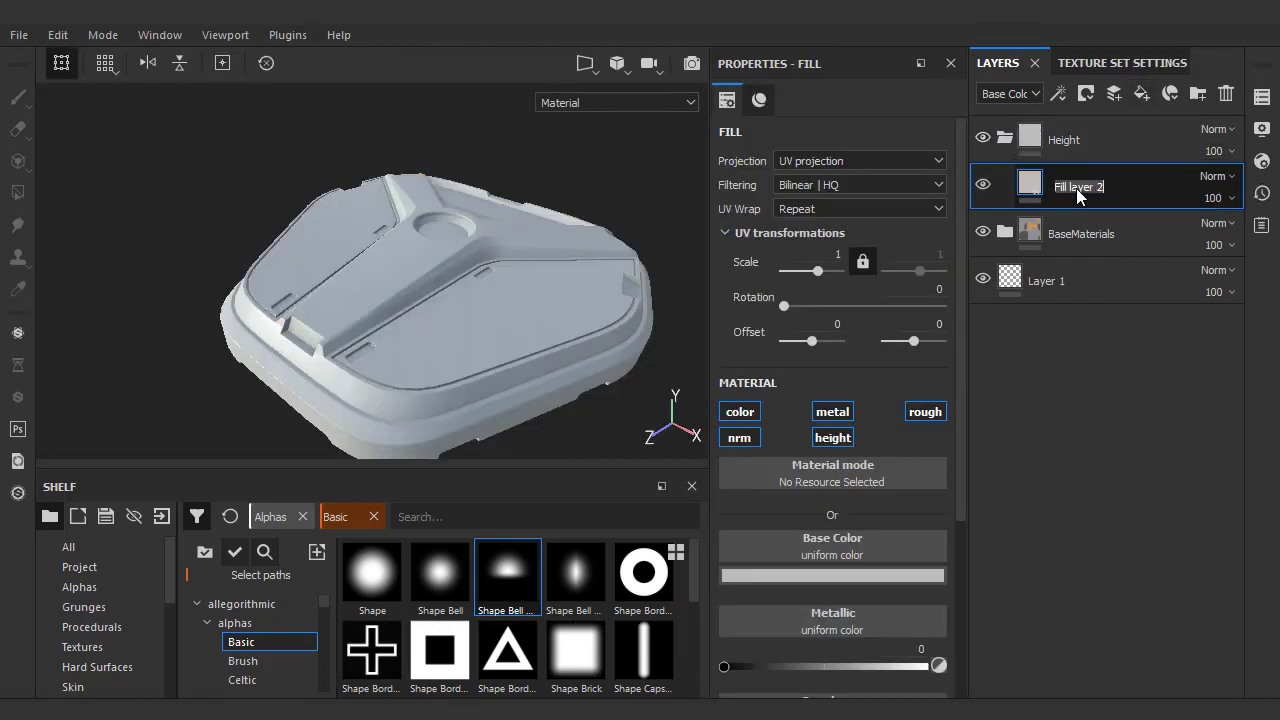
type("Down")
key("Return")
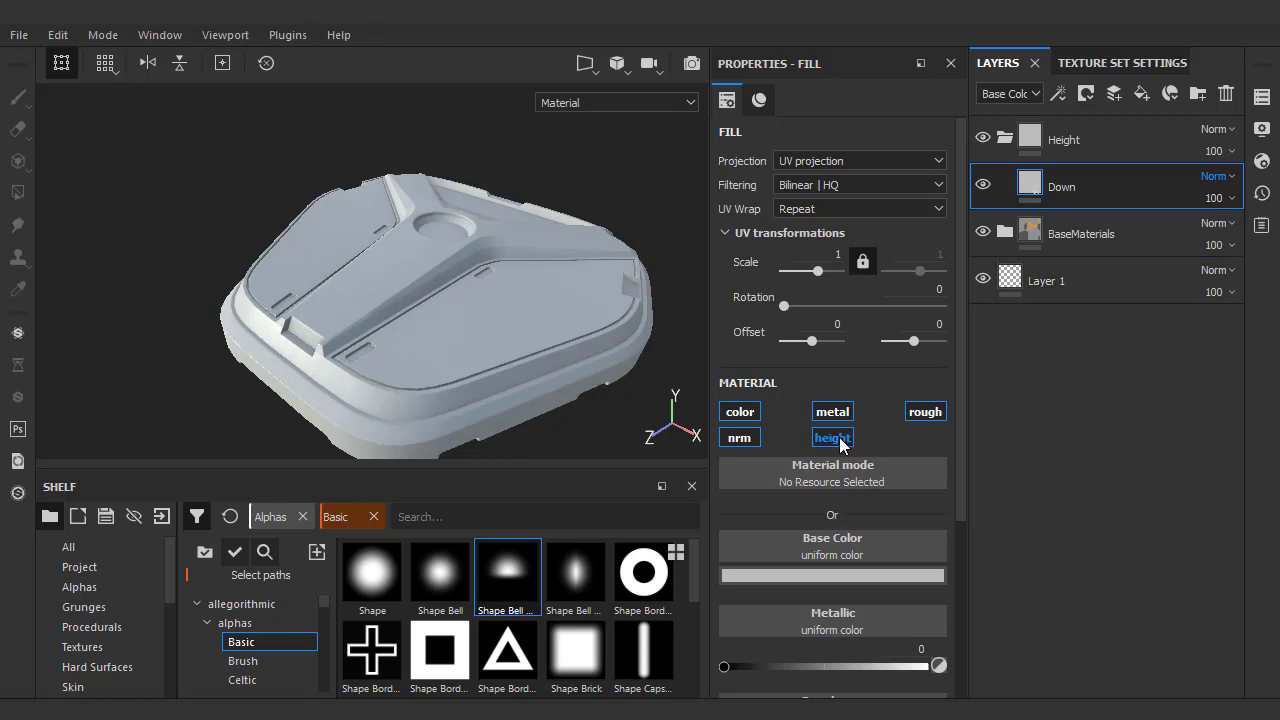
Limit the Down layer to the height channel only and add a black mask to it.
key("alt")
left_click(839, 437, "alt")
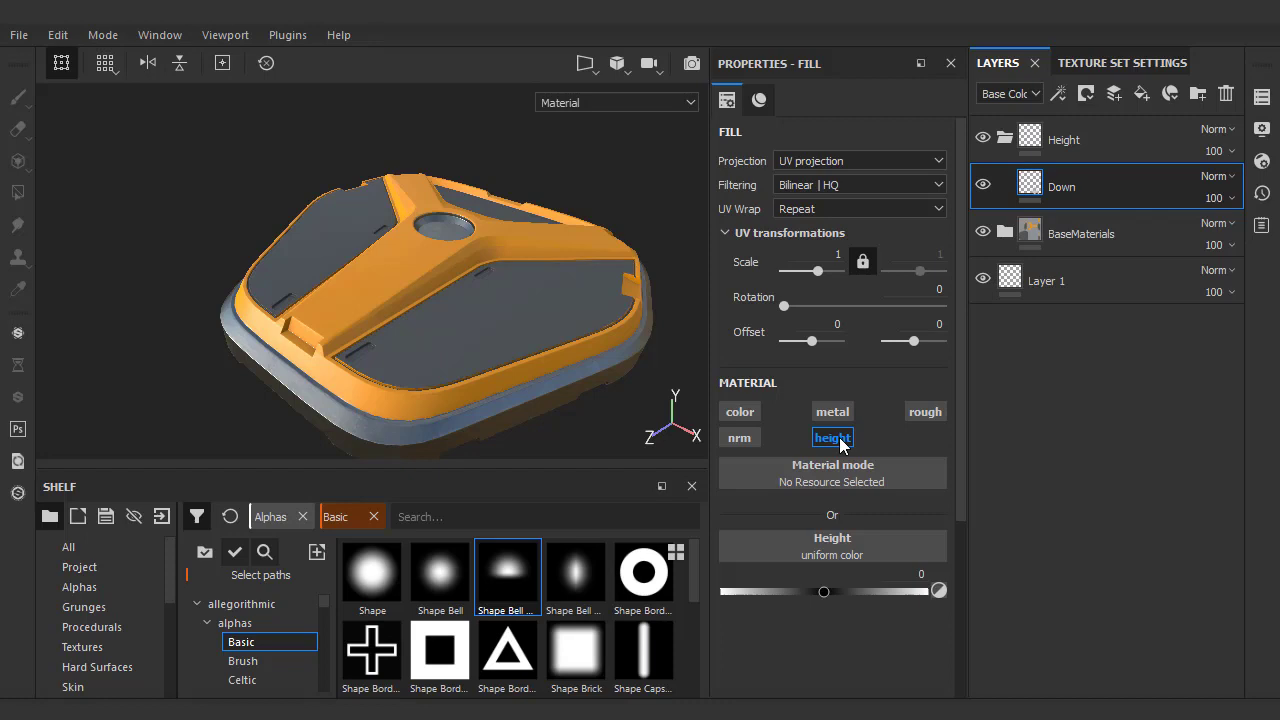
left_click(1085, 93)
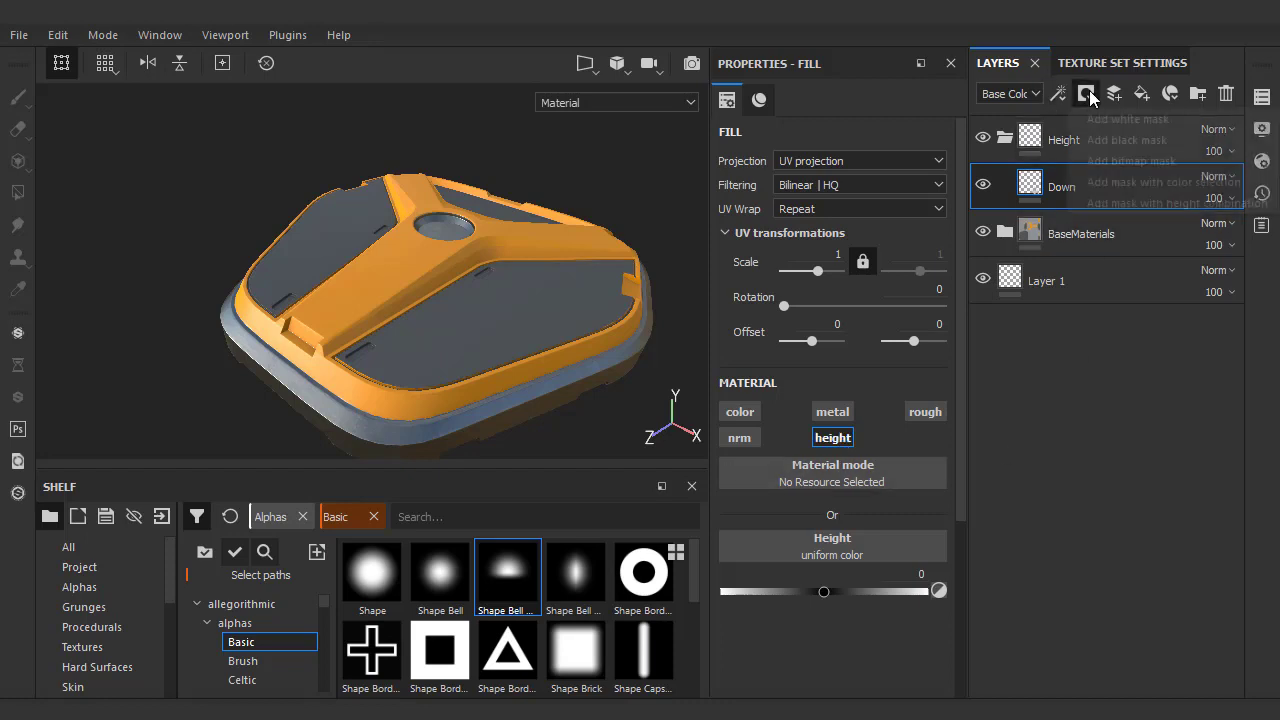
left_click(1112, 141)
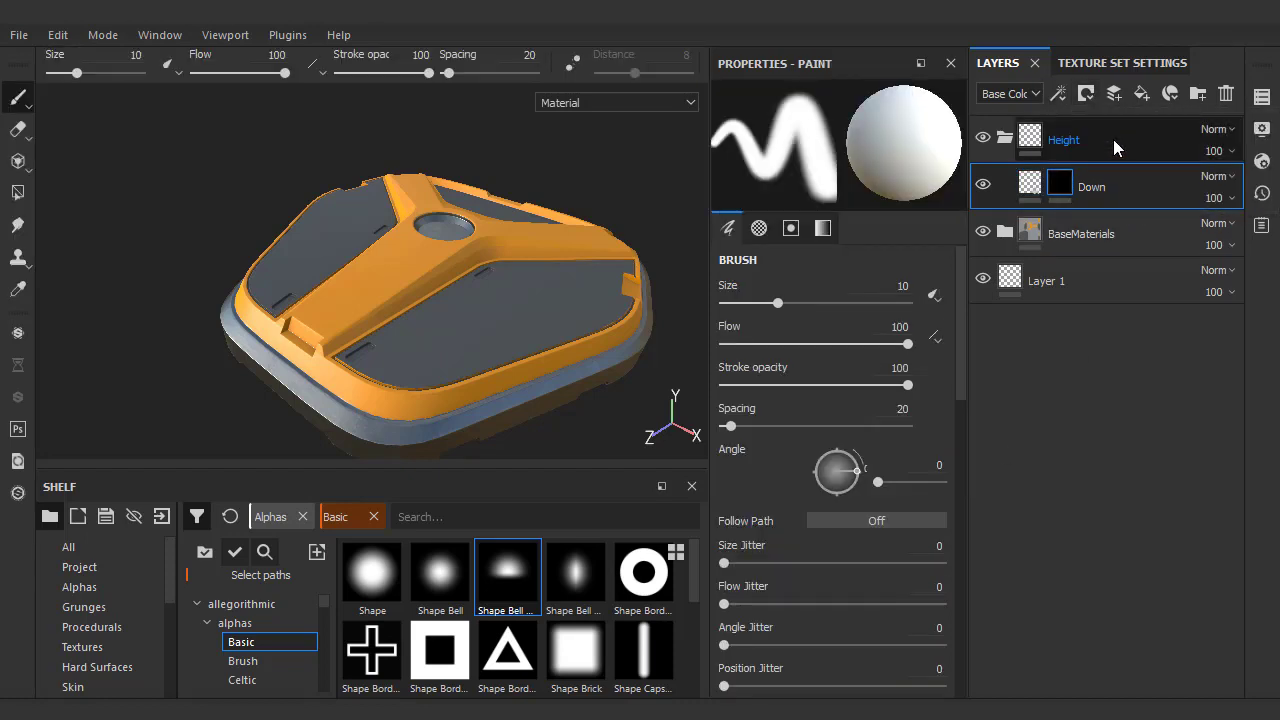
Set the Down layer's uniform height to about -0.25.
left_click(1029, 184)
left_click(1029, 186)
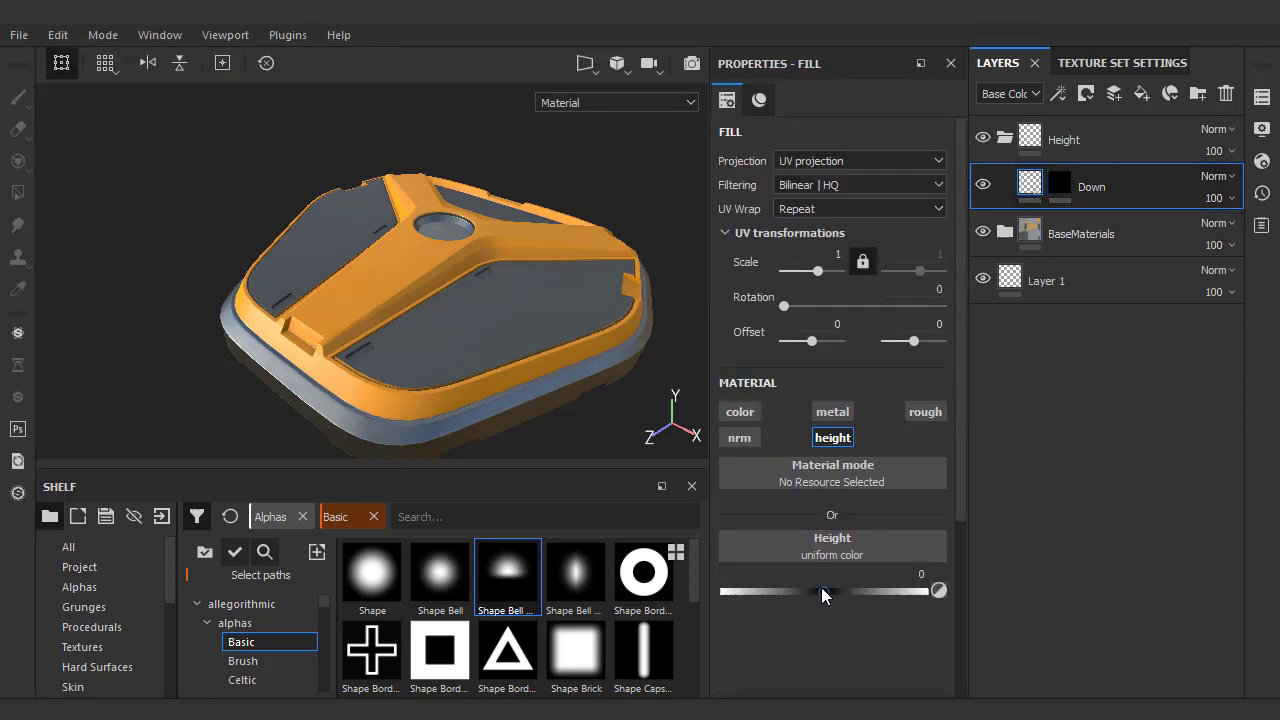
left_click_drag(824, 591, 799, 597)
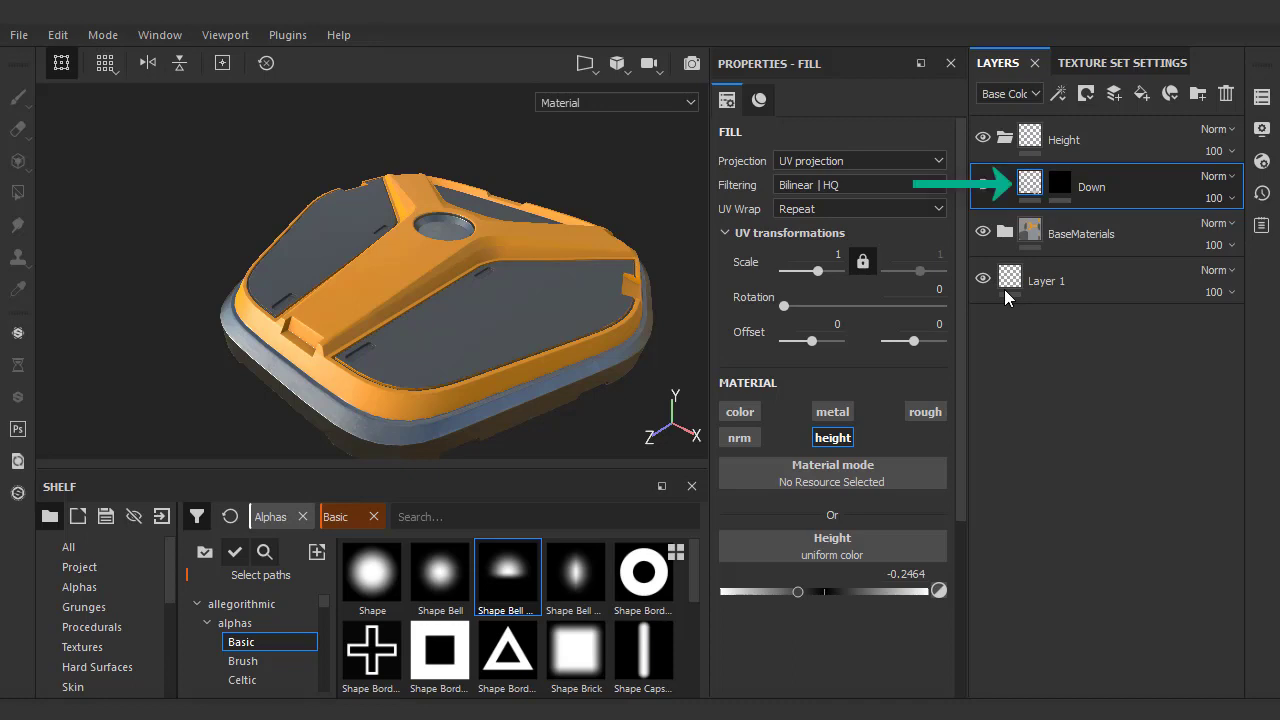
Paint a freehand stroke on the Down layer's mask over one of the dark panels.
left_click(1059, 183)
mouse_move(484, 339)
left_mouse_down()
mouse_move(525, 295)
mouse_move(481, 309)
left_mouse_up()
left_click_drag(481, 309, 443, 331, "alt")
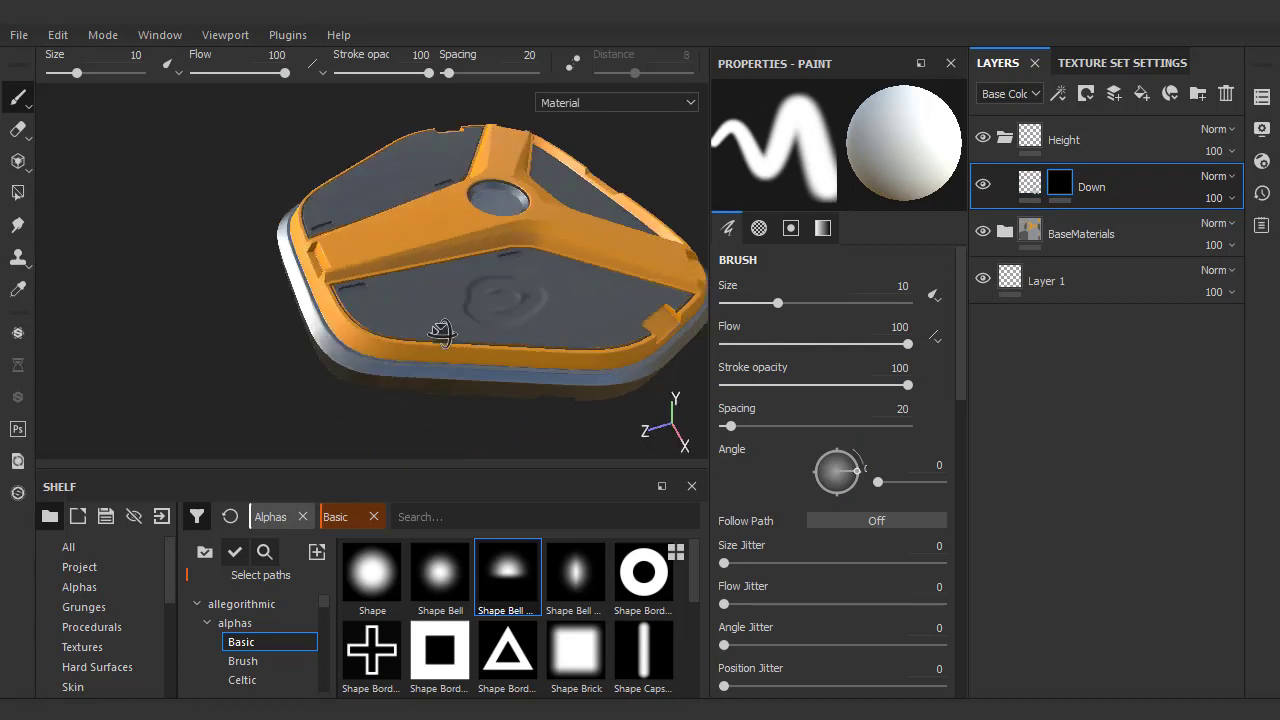
right_click_drag(443, 331, 548, 312, "alt")
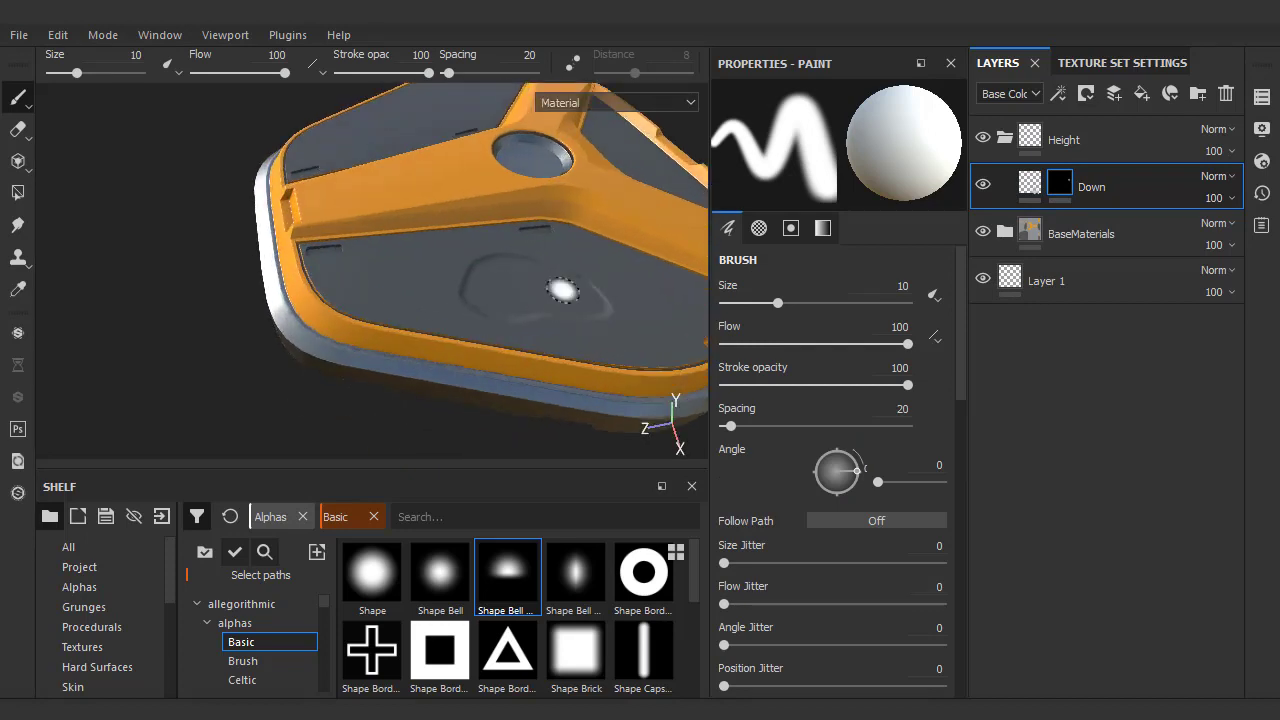
Try a uniform height of about 0.33 on the Down layer and settle on about -0.23.
left_click(1030, 181)
left_click_drag(805, 597, 858, 592)
mouse_move(506, 343)
left_mouse_down("alt")
mouse_move(366, 277)
mouse_move(386, 280)
left_mouse_up("alt")
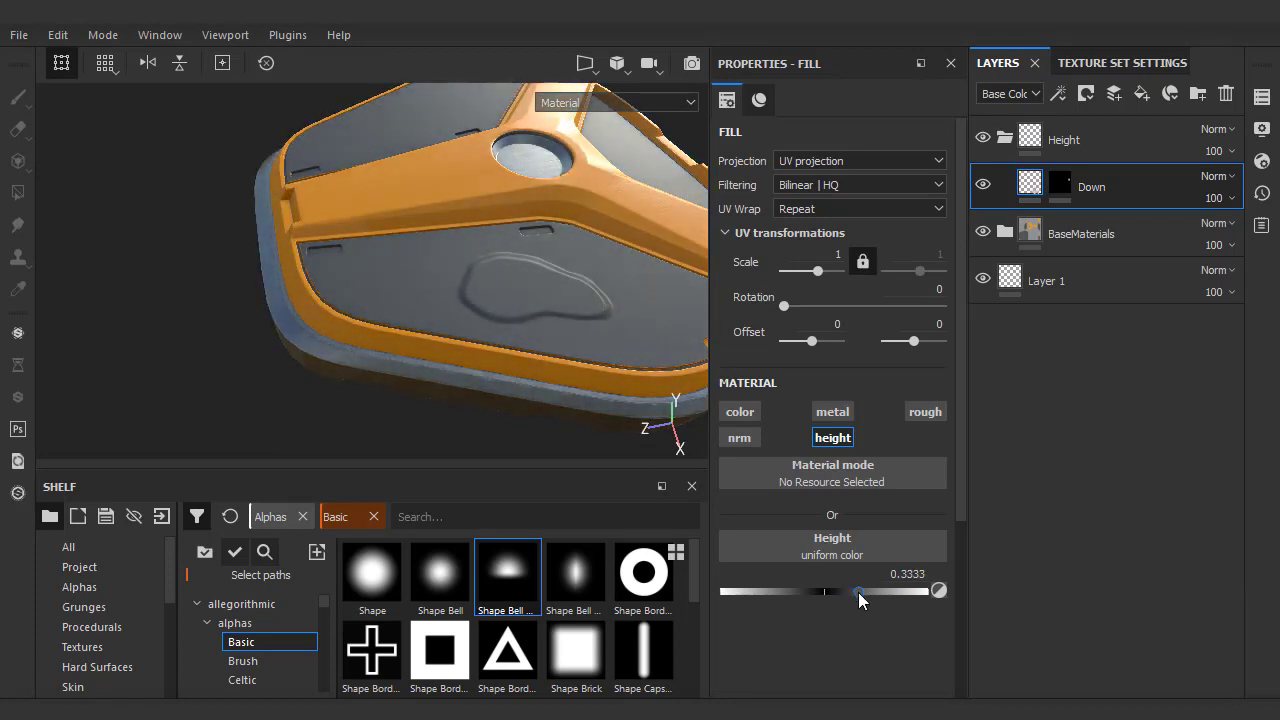
left_click_drag(858, 590, 801, 597)
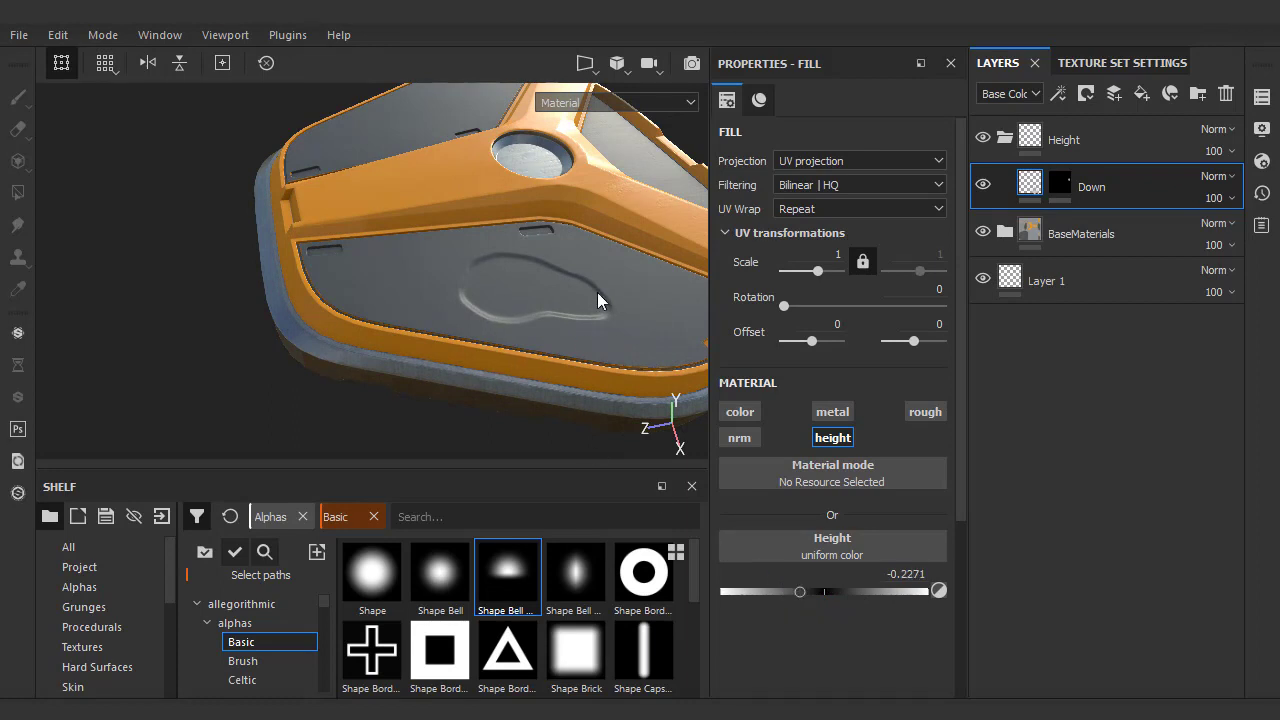
Stamp three small triangle outlines at brush size 10 on the dark panel in the Down layer's mask.
left_click_drag(597, 300, 520, 310, "alt")
left_click(1060, 183)
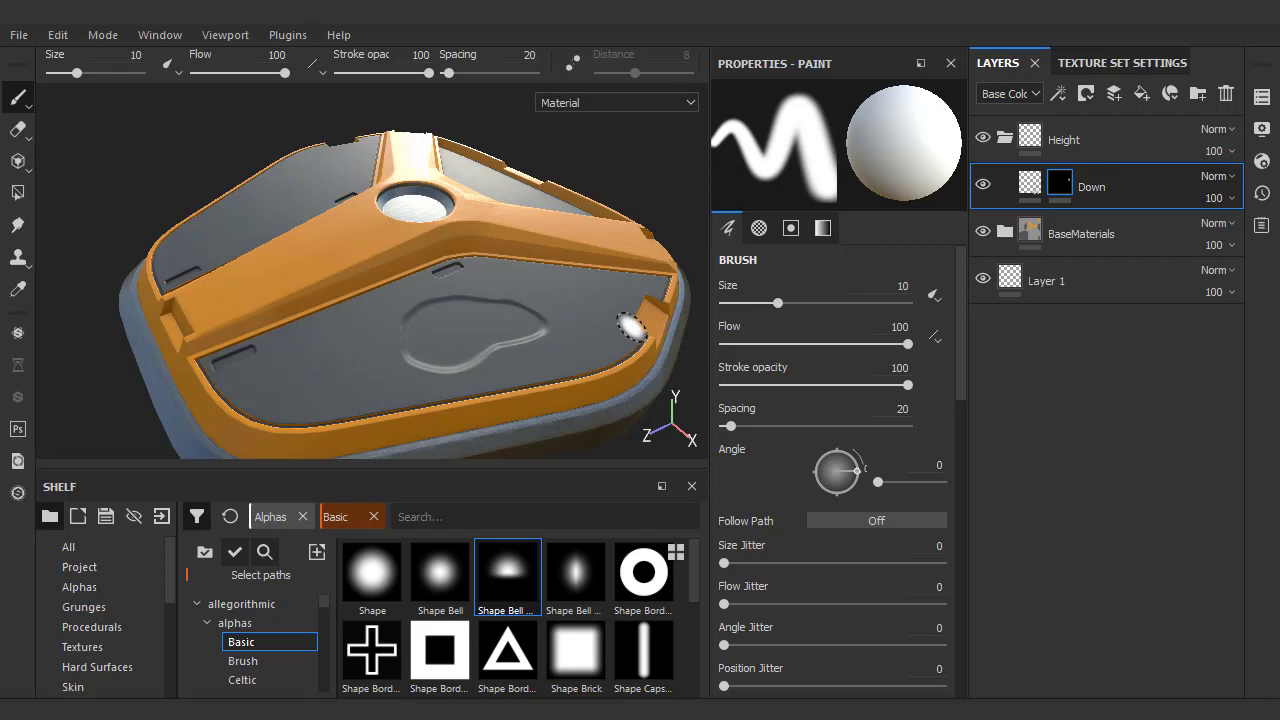
left_click(516, 668)
left_click(346, 363)
left_click(587, 299)
left_click(573, 347)
Enlarge the triangle brush to size 22.9 at angle 126 and stamp two more triangles on the dark panel.
left_click_drag(778, 302, 815, 305)
left_click_drag(857, 471, 824, 454)
left_click(540, 293)
left_click(378, 340)
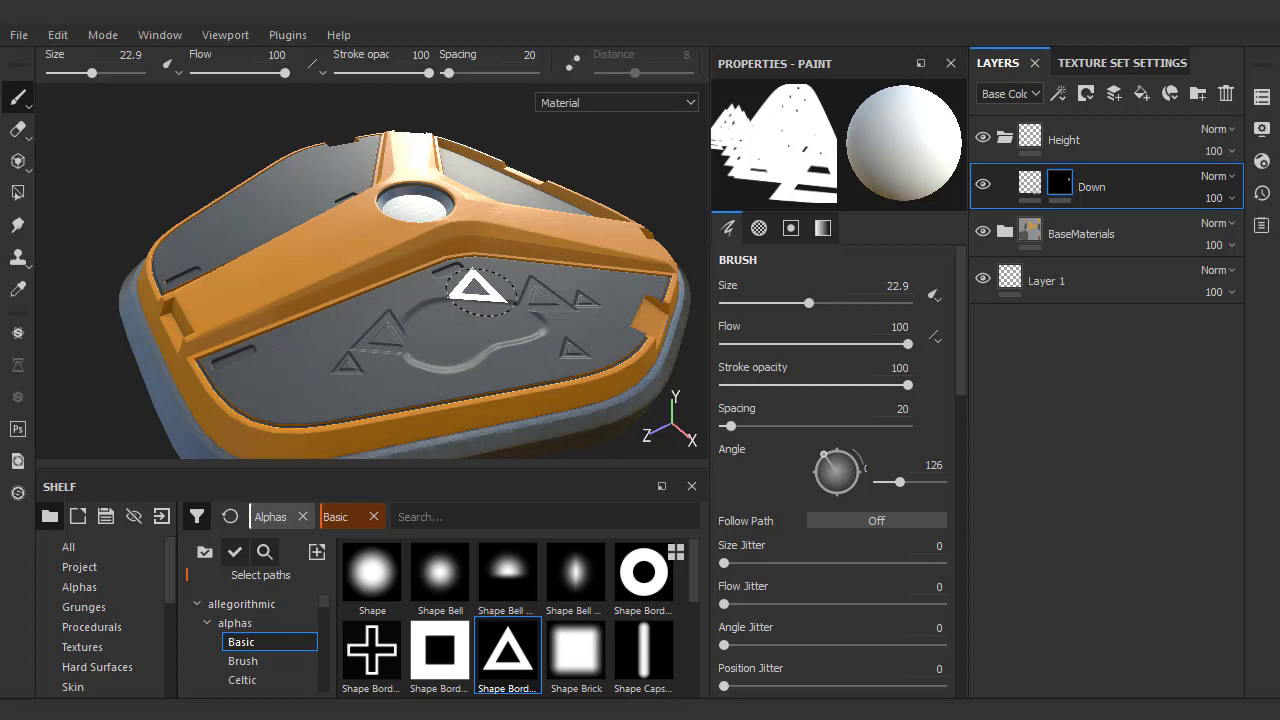
Set the brush size to 45.75 and its angle to 129, and turn off pen pressure for brush size.
right_click_drag(481, 290, 487, 312, "ctrl")
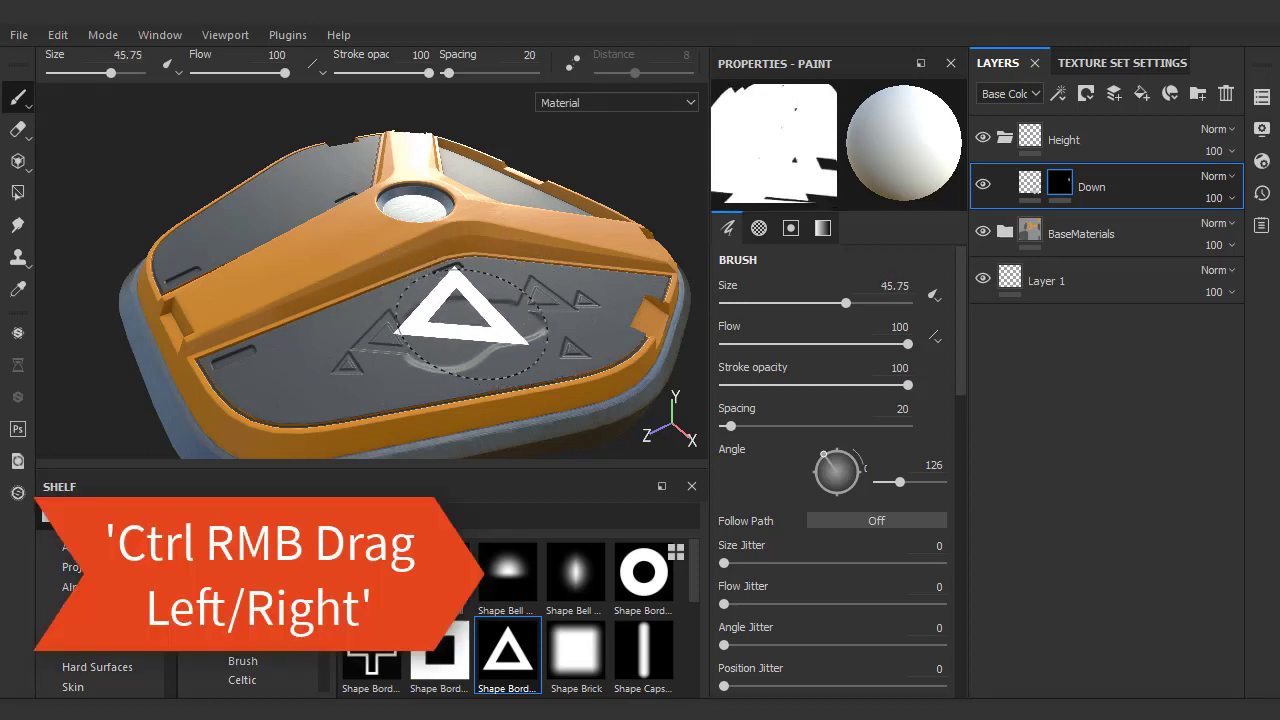
mouse_move(487, 312)
left_mouse_down("ctrl")
mouse_move(494, 338)
mouse_move(535, 305)
left_mouse_up("ctrl")
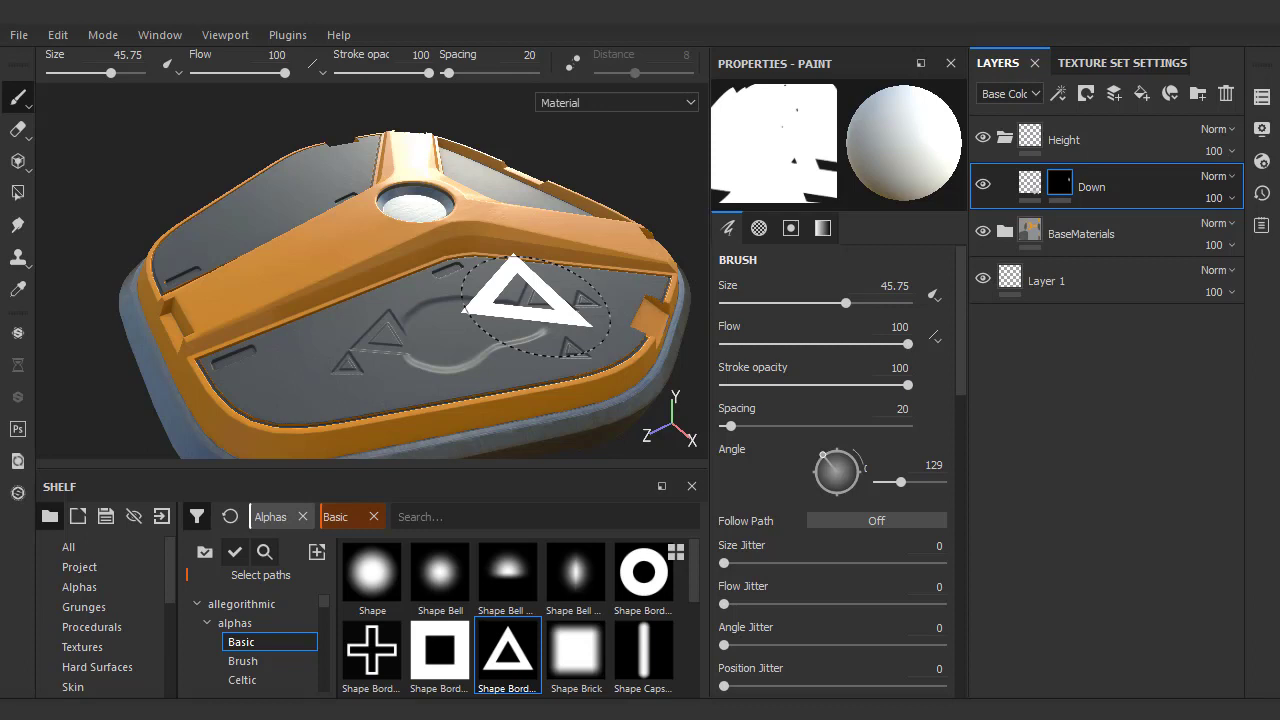
left_click(933, 294)
left_click(973, 322)
Clear everything painted on the Down layer's mask.
right_click(1062, 184)
left_click(1062, 196)
left_click_drag(514, 343, 590, 338, "alt")
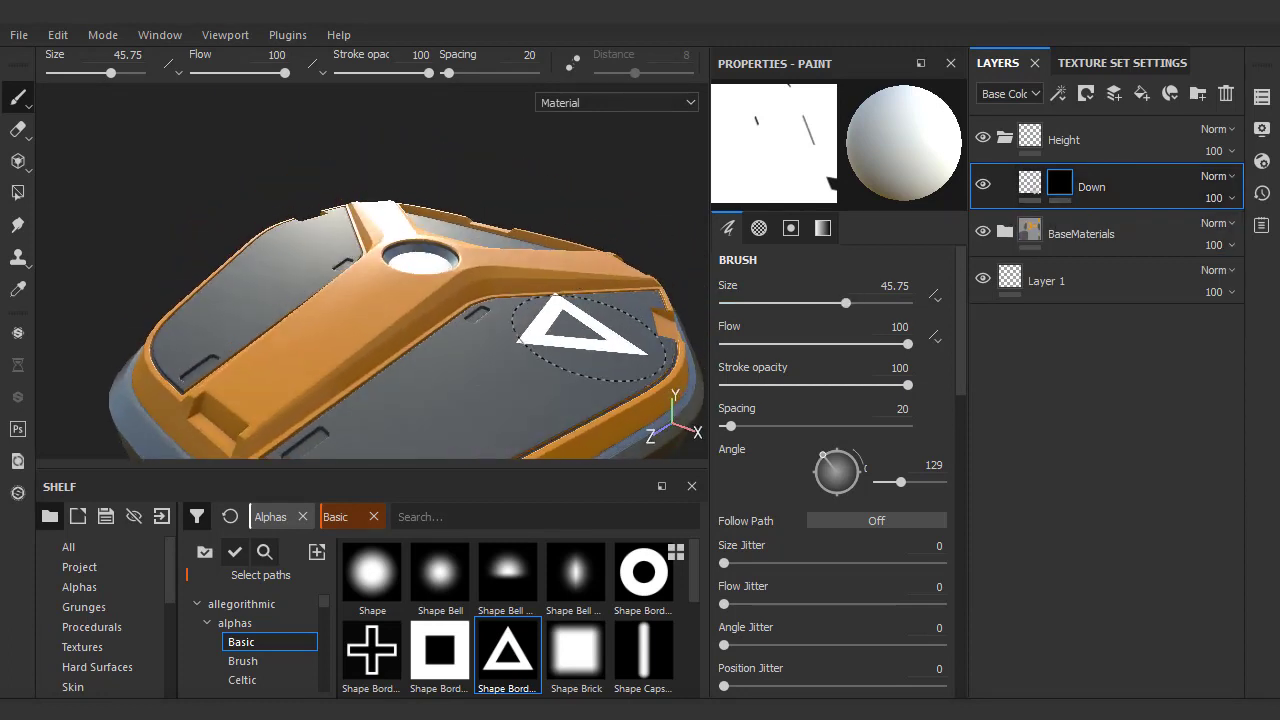
Turn on symmetry and stamp small rectangles along the dark panels' edges with a rectangular shape alpha at size 4.6.
key("l")
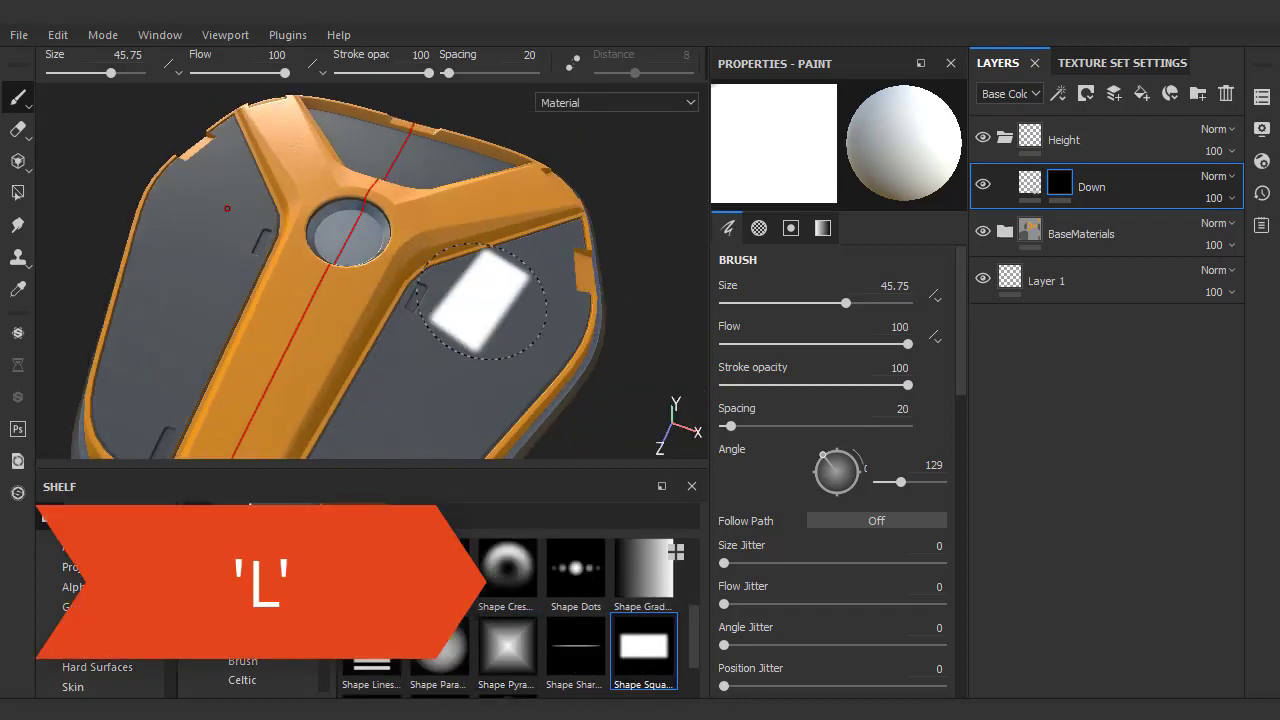
key("bracketleft")
key("bracketleft")
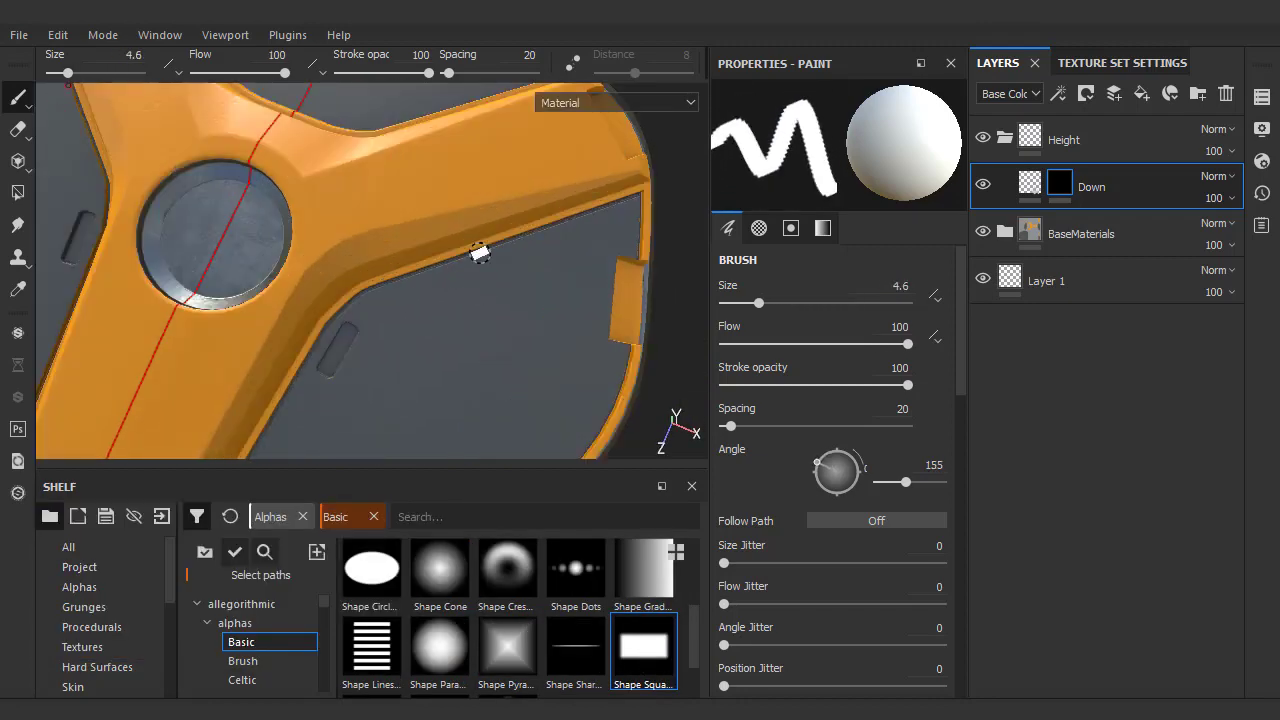
mouse_move(480, 257)
left_mouse_down("alt")
mouse_move(334, 277)
mouse_move(454, 330)
left_mouse_up("alt")
middle_click_drag(608, 296, 463, 317, "alt")
middle_click_drag(240, 330, 409, 337, "alt")
mouse_move(409, 337)
left_mouse_down("alt")
mouse_move(389, 211)
mouse_move(499, 319)
left_mouse_up("alt")
Pick another alpha, adjust the brush size and angle, and stamp a small recessed detail on the orange arms.
left_click_drag(499, 319, 501, 280, "ctrl")
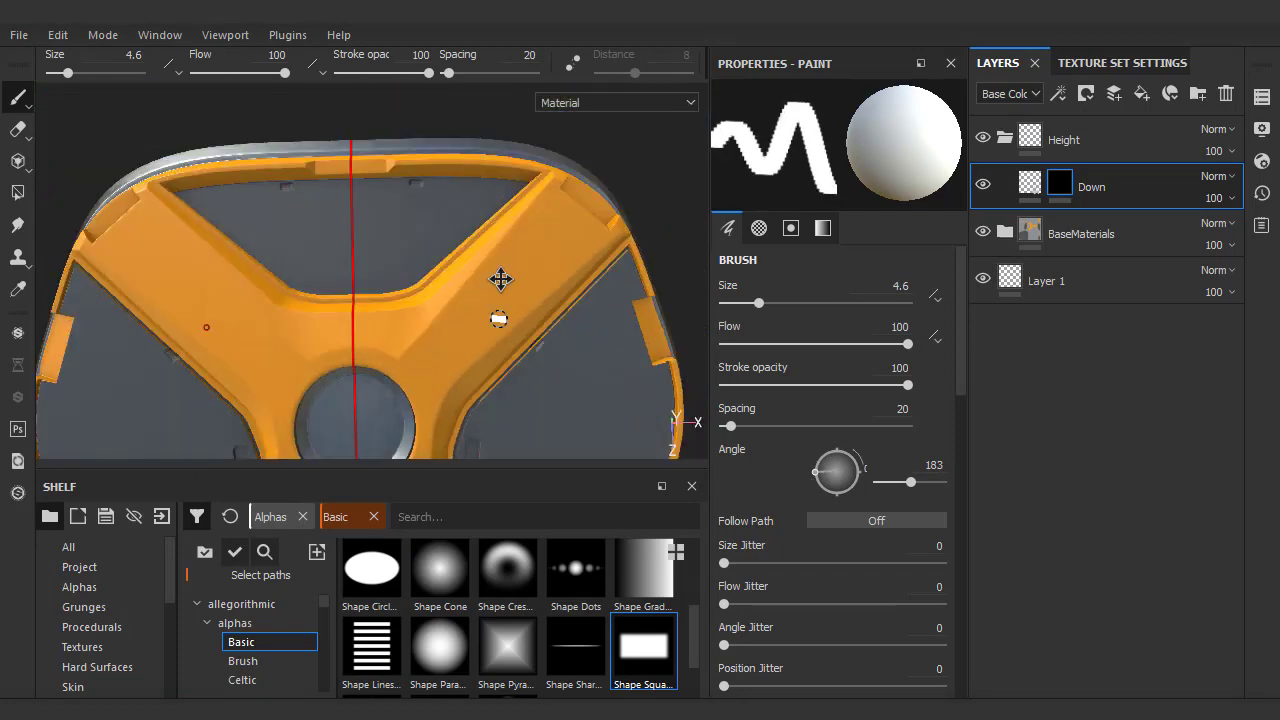
middle_click_drag(501, 280, 489, 132, "alt")
scroll(508, 620, "up", 5)
scroll(265, 649, "down", 3)
left_click(256, 661)
left_click(643, 652)
mouse_move(470, 235)
left_mouse_down("alt")
mouse_move(451, 257)
mouse_move(434, 220)
left_mouse_up("alt")
right_click_drag(434, 220, 450, 220, "ctrl")
middle_click_drag(355, 394, 406, 306, "alt")
left_click_drag(406, 306, 400, 297, "ctrl")
middle_click_drag(400, 297, 390, 160, "alt")
mouse_move(390, 220)
left_mouse_down("alt")
mouse_move(461, 283)
mouse_move(459, 300)
left_mouse_up("alt")
left_click(459, 301)
Stamp small recessed triangles on the orange arms beside the central disc, with symmetry on.
scroll(278, 655, "down", 5)
left_click(250, 661)
left_click(523, 582)
left_click_drag(300, 250, 325, 275, "alt+shift")
middle_click_drag(325, 275, 381, 307, "alt")
right_click_drag(381, 307, 392, 307, "ctrl")
middle_click_drag(430, 130, 300, 430, "alt")
middle_click_drag(472, 92, 440, 240, "alt")
left_click_drag(440, 225, 434, 214, "ctrl")
left_click(434, 214)
Turn off symmetry and stamp a Circle Split ring from the Geometric alphas onto the central metal disc.
middle_click_drag(394, 344, 500, 164, "alt")
scroll(268, 644, "up", 8)
left_click(265, 642)
scroll(265, 650, "down", 5)
left_click(254, 661)
scroll(421, 614, "down", 3)
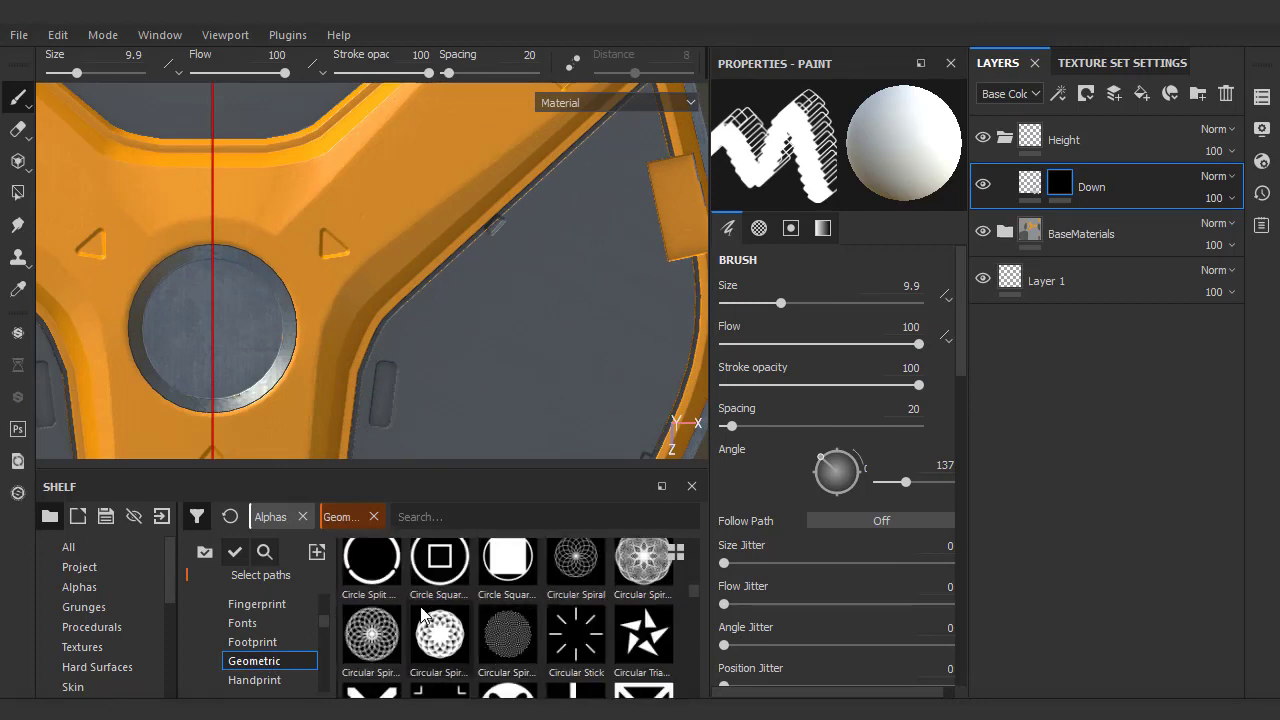
left_click(373, 564)
key("l")
right_click_drag(200, 340, 230, 340, "alt")
middle_click_drag(160, 352, 255, 292, "alt")
right_click_drag(286, 275, 340, 275, "ctrl")
left_click(286, 277)
Rotate and shrink the Circle Split brush and stamp a second ring inside the first on the central disc.
left_click_drag(288, 268, 288, 258, "ctrl")
mouse_move(287, 254)
right_mouse_down("ctrl")
mouse_move(265, 254)
mouse_move(285, 254)
right_mouse_up("ctrl")
left_click(286, 278)
Turn on symmetry and stamp the horizontal-stripes Geometric alpha onto a recessed orange notch on the rim.
left_click_drag(430, 338, 490, 290, "alt")
right_click_drag(490, 300, 466, 309, "alt")
scroll(500, 615, "down", 10)
left_click(576, 681)
key("l")
mouse_move(480, 330)
left_mouse_down("alt")
mouse_move(407, 318)
mouse_move(385, 300)
left_mouse_up("alt")
right_click_drag(385, 320, 450, 345, "alt")
right_click_drag(384, 363, 345, 363, "ctrl")
left_click(390, 358)
Stamp the striped alpha at two more spots on the orange rim, resizing the brush for the last one.
right_click_drag(480, 320, 451, 297, "alt")
left_click_drag(451, 297, 300, 300, "alt")
mouse_move(369, 300)
right_mouse_down("alt")
mouse_move(410, 305)
mouse_move(362, 309)
right_mouse_up("alt")
left_click(365, 309)
right_click_drag(385, 303, 351, 277, "alt")
mouse_move(400, 280)
left_mouse_down("alt")
mouse_move(290, 265)
mouse_move(374, 256)
left_mouse_up("alt")
right_click_drag(374, 254, 382, 254, "ctrl")
left_click(372, 253)
Rotate the environment lighting around the beacon to inspect the recessed details.
right_click_drag(485, 245, 390, 205, "alt")
left_click_drag(400, 215, 533, 245, "alt")
middle_click_drag(533, 245, 497, 243, "alt")
right_click_drag(597, 244, 527, 252, "shift")
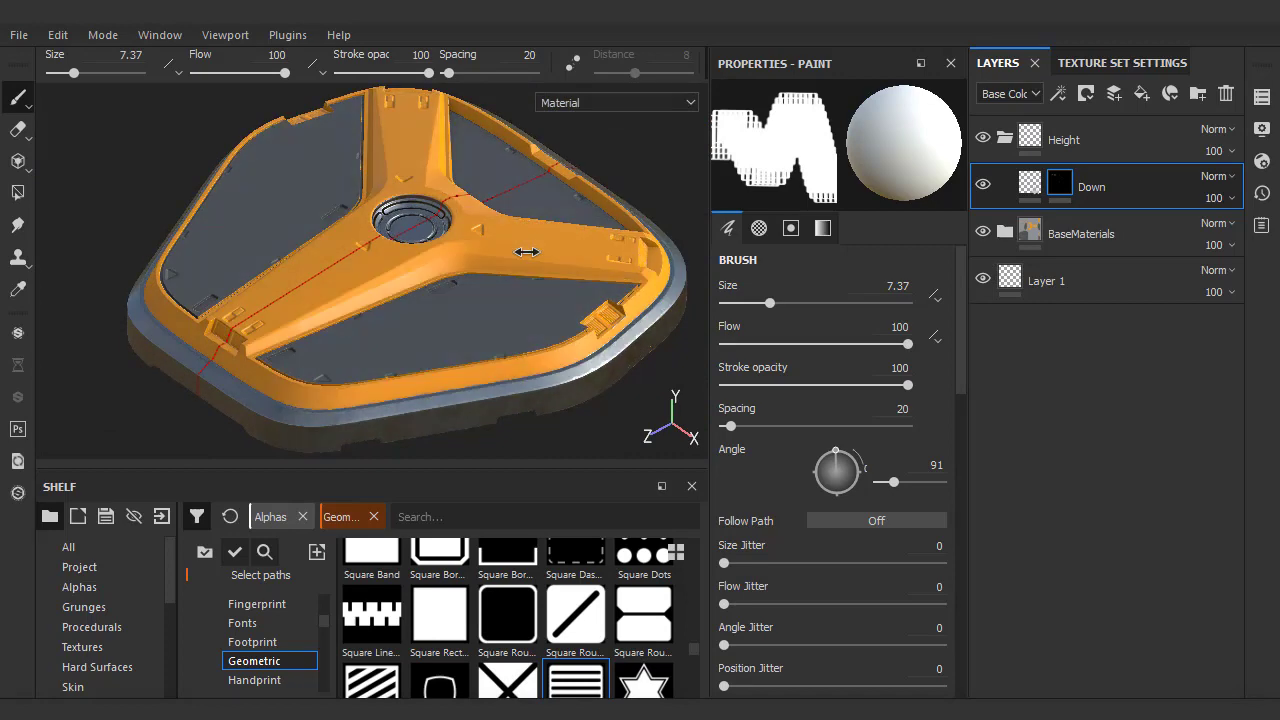
mouse_move(527, 252)
left_mouse_down("alt")
mouse_move(580, 246)
mouse_move(593, 213)
left_mouse_up("alt")
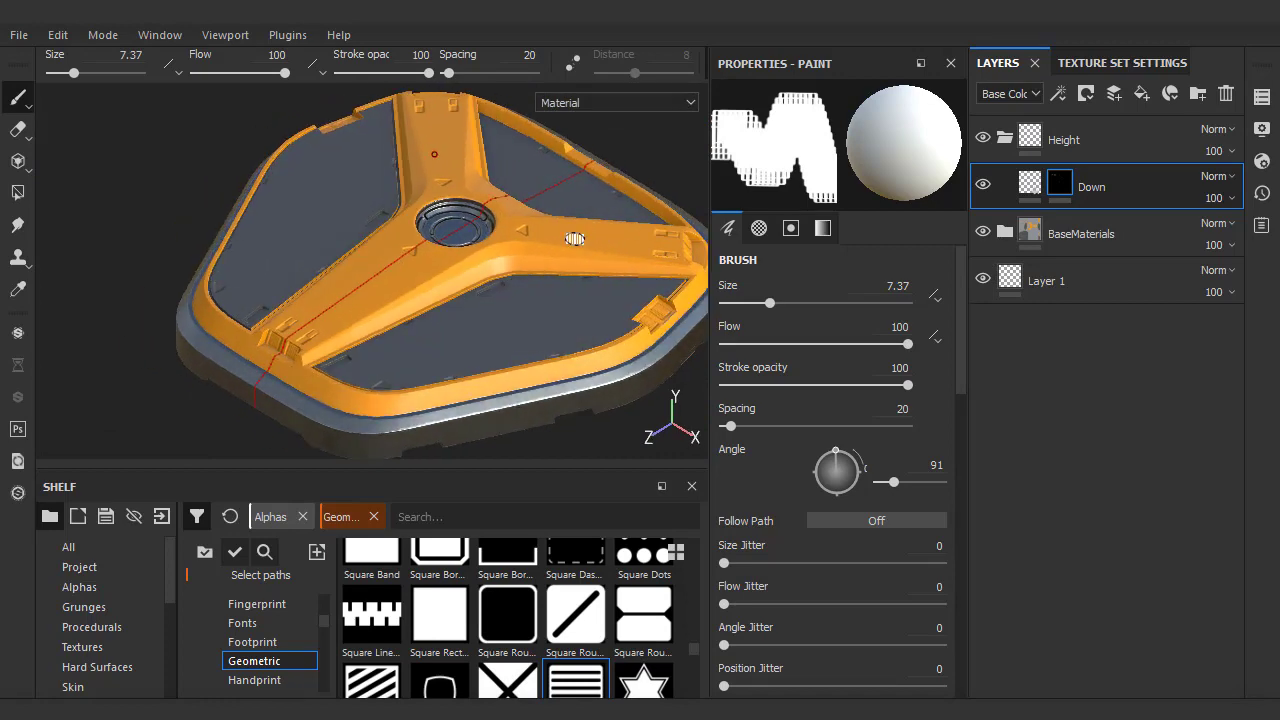
Add a fill layer named "Up" above Down in the Height folder, limited to the height channel.
left_click(1143, 91)
type("Up")
key("Return")
left_click(832, 437)
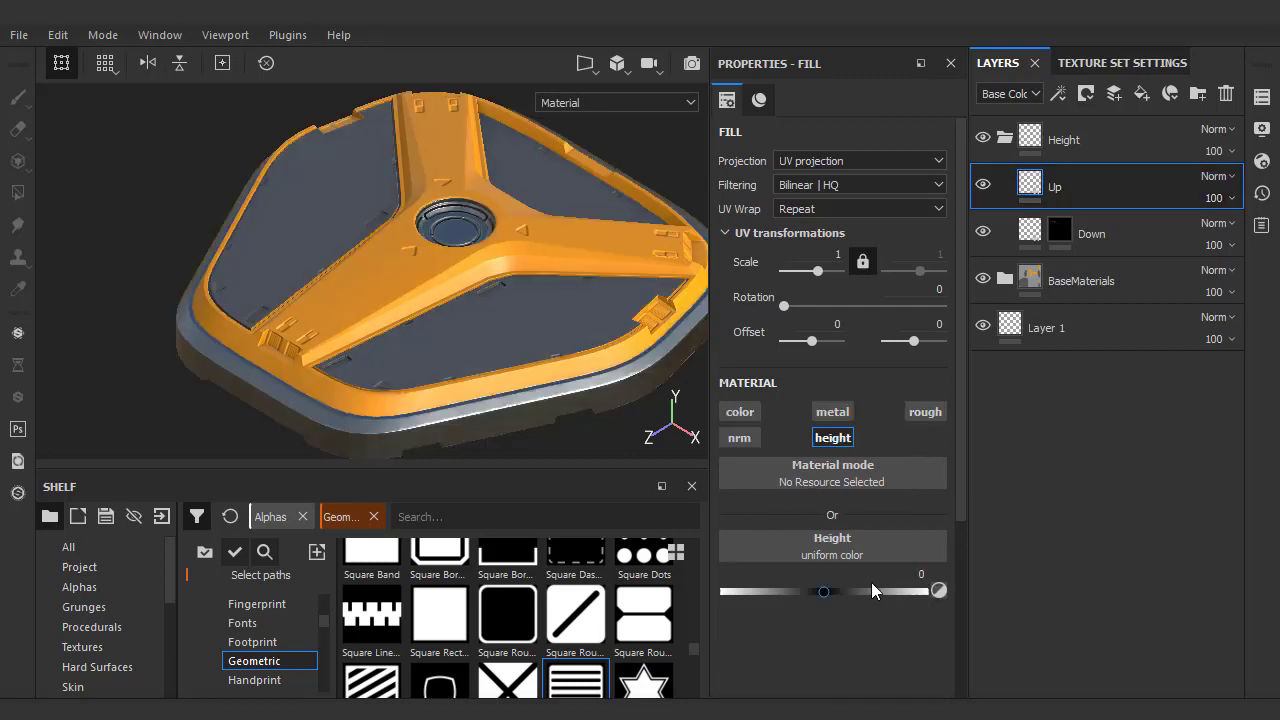
Raise the Up layer's uniform height slightly above zero and add a black mask to it.
left_click_drag(824, 591, 852, 591)
left_click(1086, 93)
left_click(1110, 103)
Turn off symmetry and stamp the gradient shape alpha at size 16.96 on the front arm, beyond its triangle.
scroll(333, 613, "up", 5)
scroll(270, 642, "up", 5)
left_click(245, 642)
scroll(529, 639, "up", 2)
left_click(640, 657)
left_click_drag(440, 240, 534, 317, "alt+shift")
scroll(426, 286, "up", 5)
key("l")
left_click_drag(394, 263, 397, 225, "ctrl")
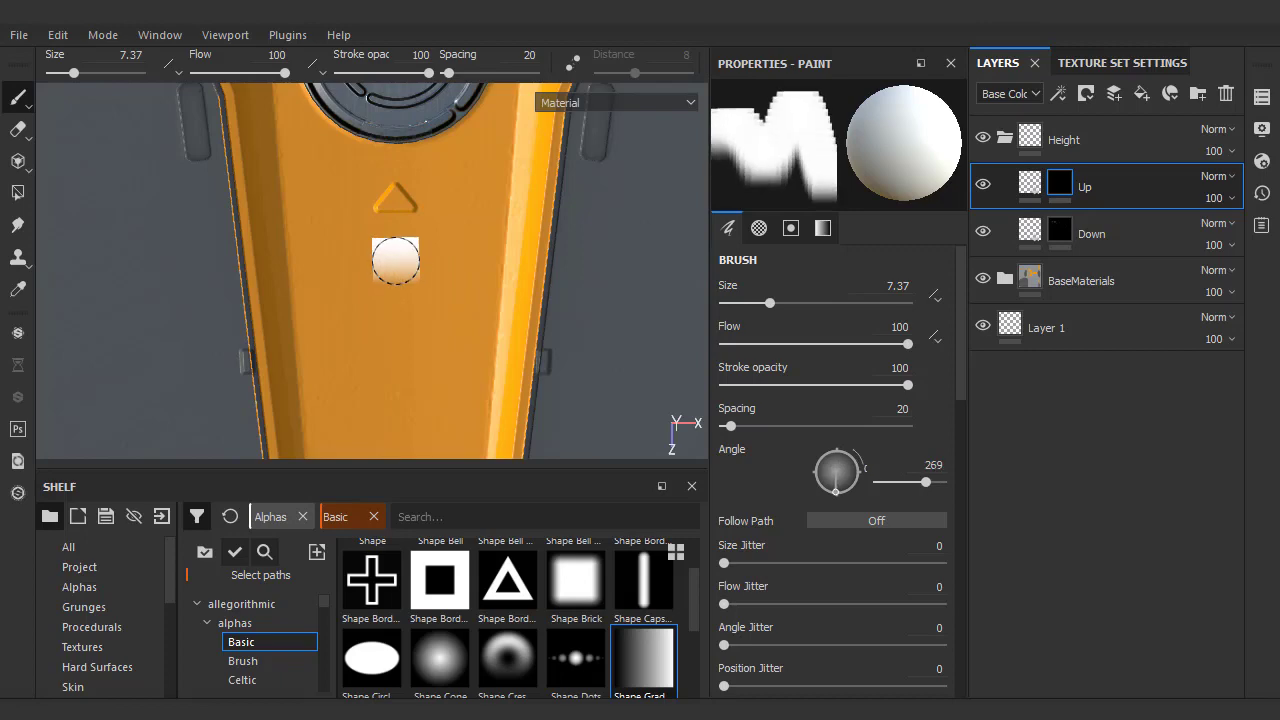
right_click_drag(397, 276, 440, 276, "ctrl")
left_click(397, 286)
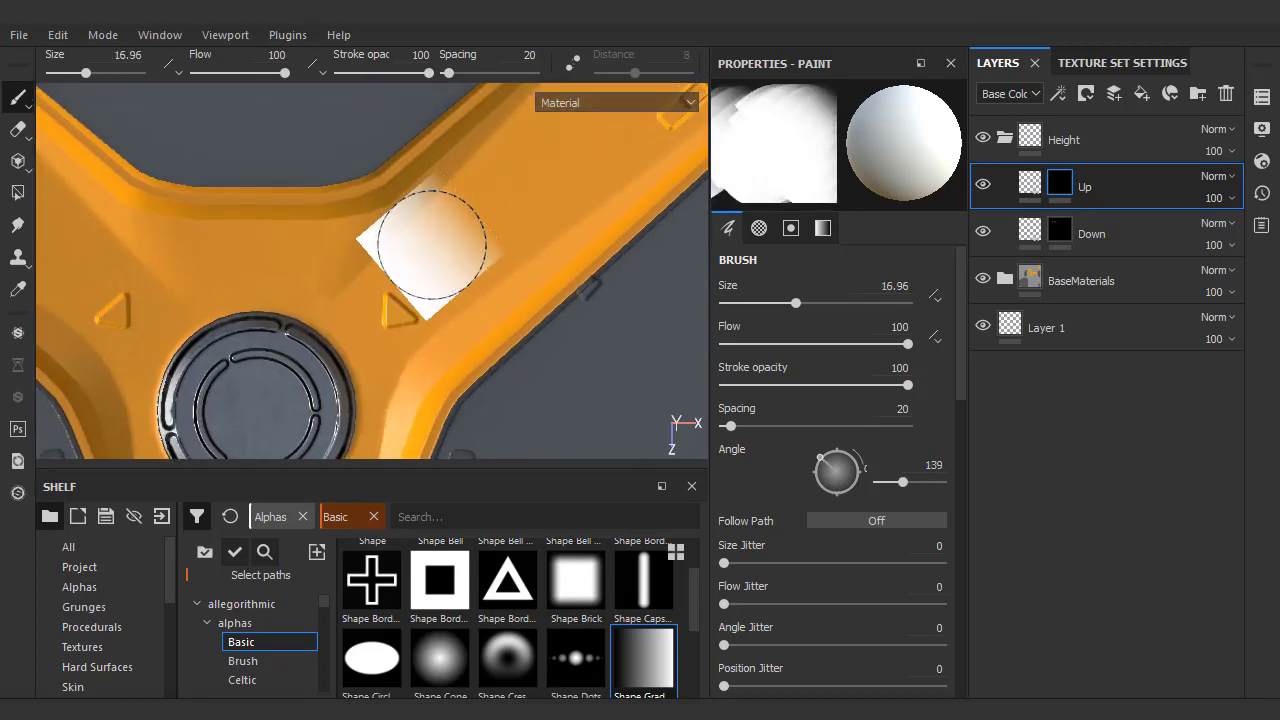
Turn on symmetry and stamp the gradient alpha on the two remaining orange arms at angle 139.
key("l")
right_click_drag(462, 244, 438, 246, "ctrl")
left_click(444, 266)
Pick another basic shape alpha, rotate the brush, and stamp a raised detail on the beacon in the Up mask.
scroll(460, 264, "down", 5)
left_click_drag(526, 266, 566, 214, "alt")
scroll(566, 214, "up", 3)
scroll(600, 622, "up", 2)
scroll(539, 621, "down", 4)
left_click(660, 583)
scroll(591, 314, "up", 4)
mouse_move(560, 270)
left_mouse_down("alt")
mouse_move(591, 314)
mouse_move(495, 210)
left_mouse_up("alt")
mouse_move(493, 190)
left_mouse_down("ctrl")
mouse_move(493, 205)
mouse_move(480, 177)
mouse_move(453, 179)
left_mouse_up("ctrl")
left_click(522, 202)
Stamp raised half-bell bumps at two spots along the orange rim in the Up layer's mask.
scroll(514, 202, "down", 5)
scroll(472, 638, "up", 4)
left_click(505, 576)
left_click_drag(480, 400, 458, 358, "alt+shift")
scroll(450, 325, "up", 4)
middle_click_drag(458, 358, 470, 312, "alt")
scroll(450, 335, "up", 4)
left_click_drag(443, 340, 443, 380, "ctrl")
mouse_move(570, 300)
left_mouse_down("alt")
mouse_move(480, 254)
mouse_move(398, 249)
left_mouse_up("alt")
left_click(306, 260)
middle_click_drag(420, 265, 130, 257, "alt")
left_click(500, 226)
Compare the beacon in orthographic and perspective camera views, ending in perspective.
scroll(477, 217, "down", 5)
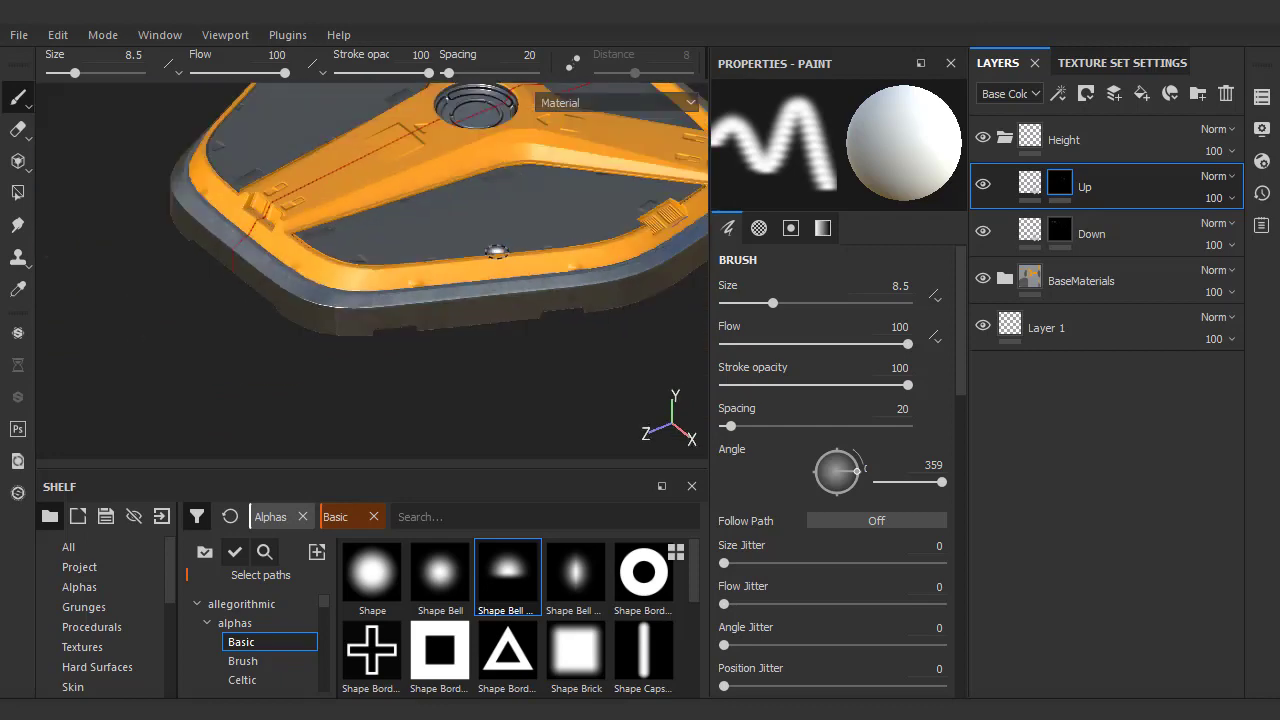
left_click_drag(497, 250, 484, 210, "alt")
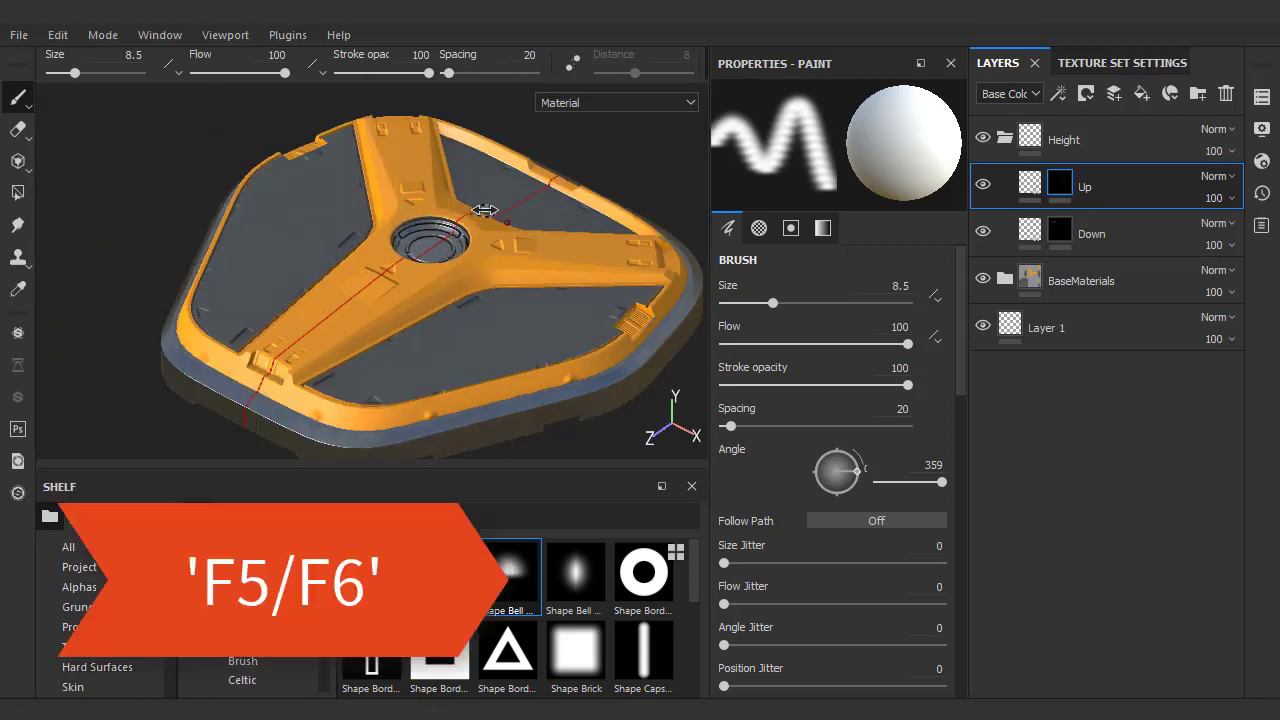
key("F6")
key("F5")
key("F6")
key("F5")
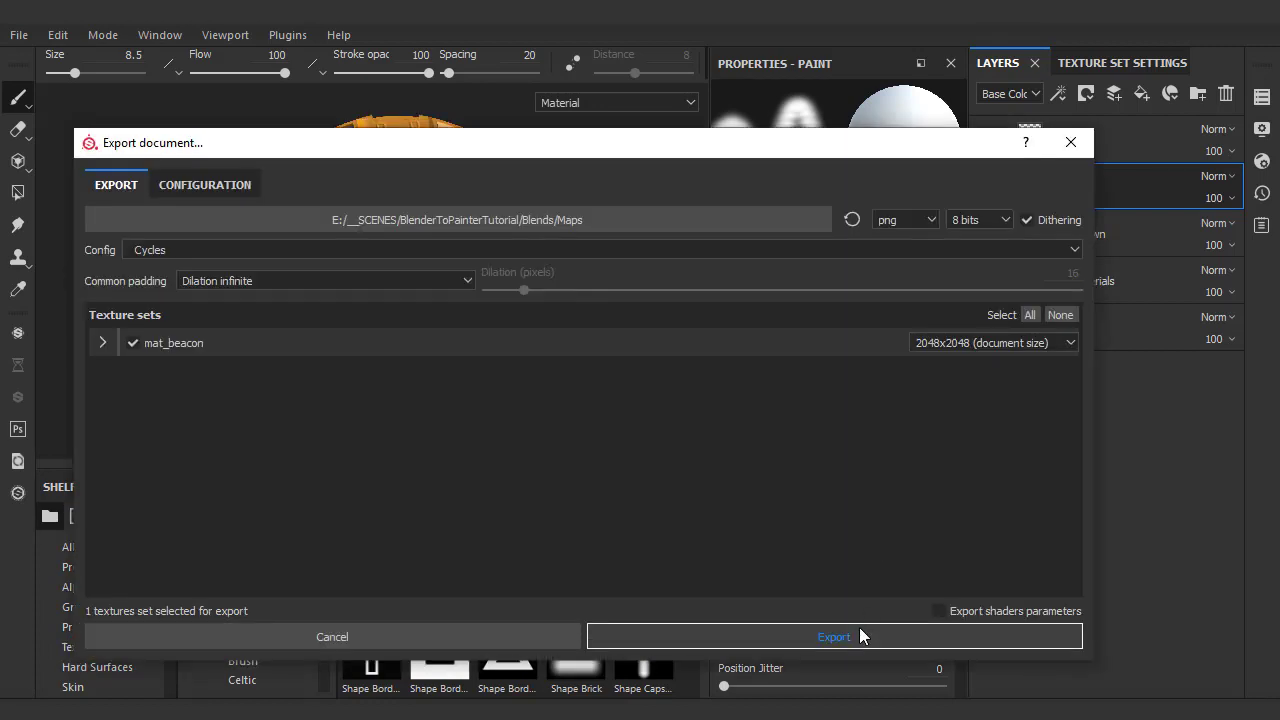
Export the mat_beacon texture set as 8-bit PNG maps at 2048x2048 with the Cycles configuration.
left_click(860, 636)
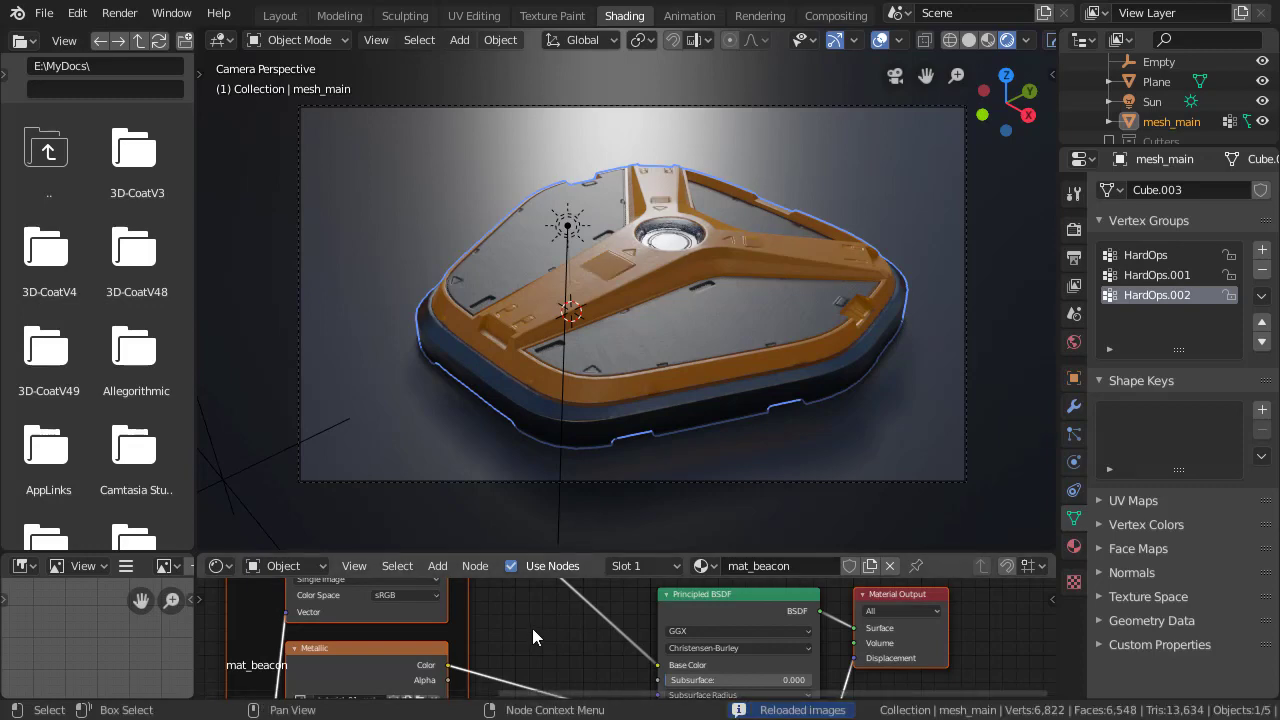
Rotate the Sun light freely with trackball rotation so its light falls across the beacon from a different angle.
left_click(567, 228)
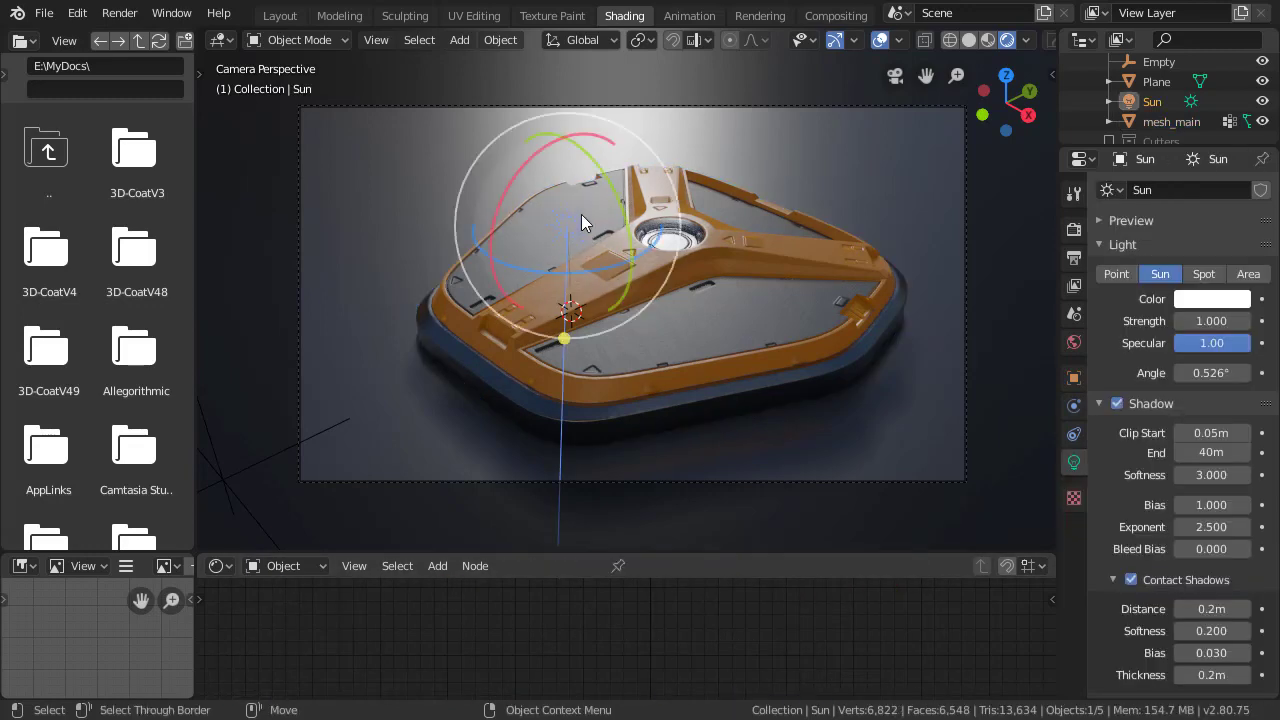
key("r")
key("r")
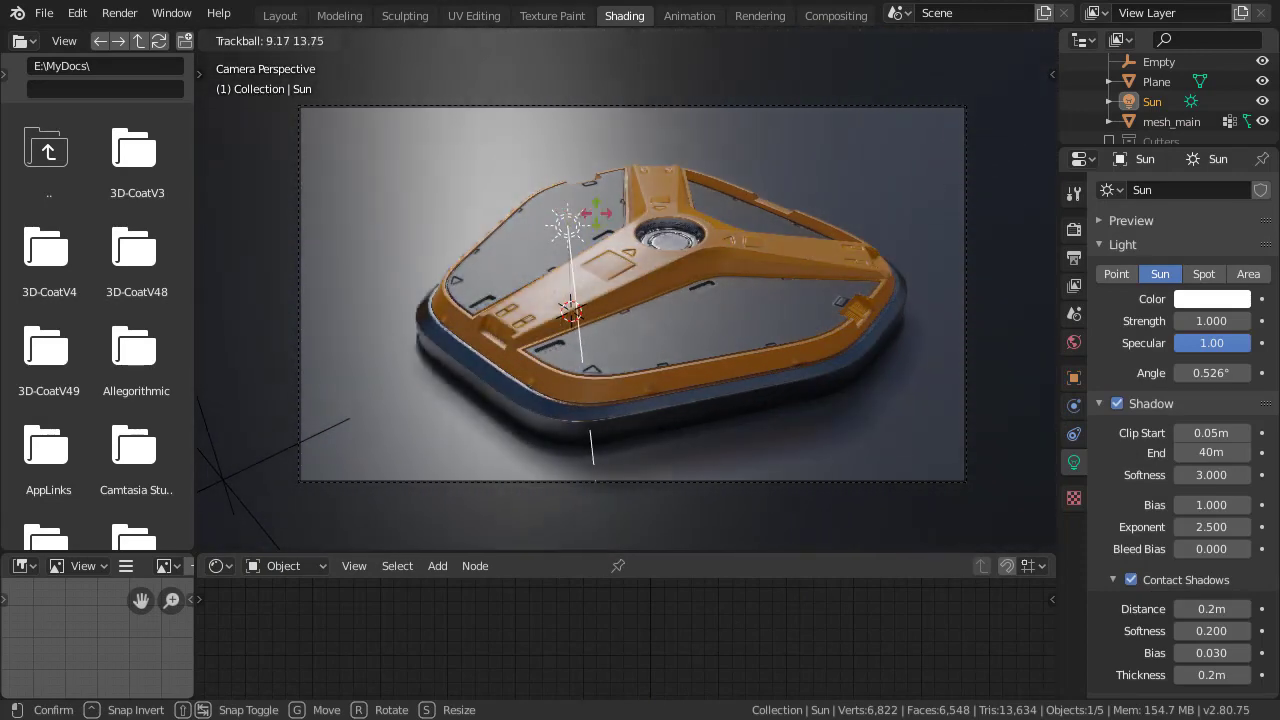
left_click(604, 220)
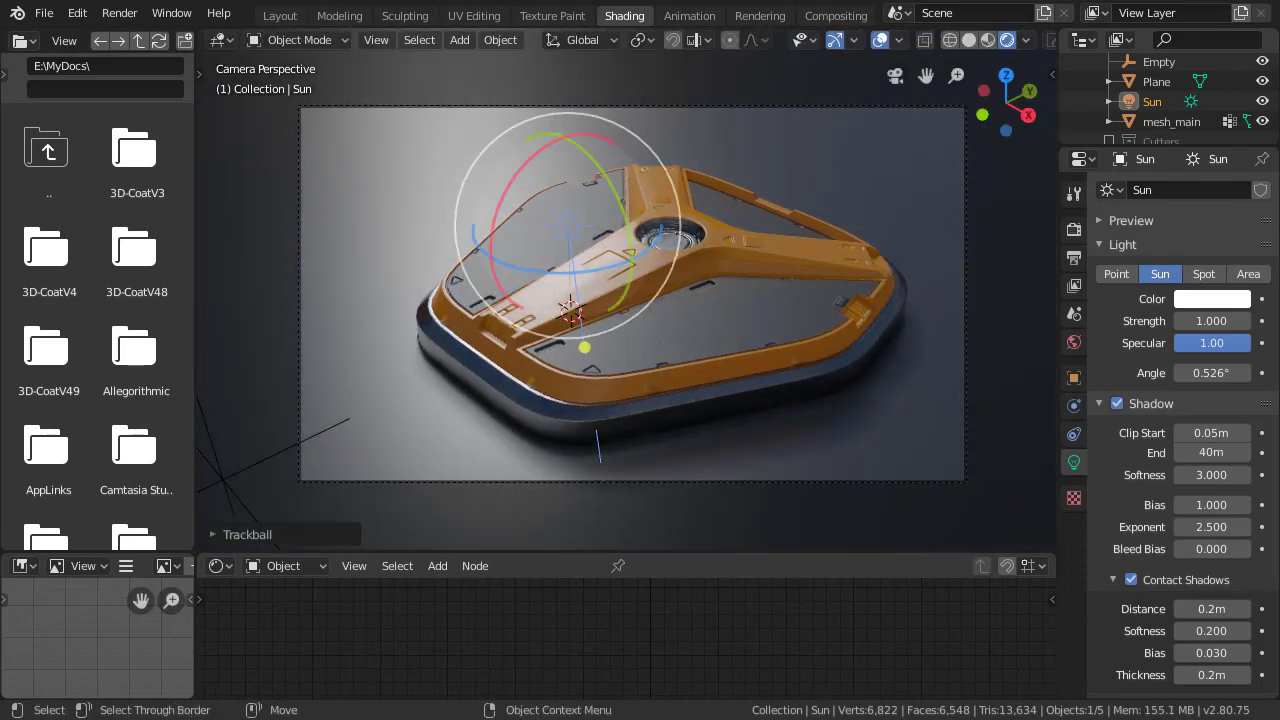